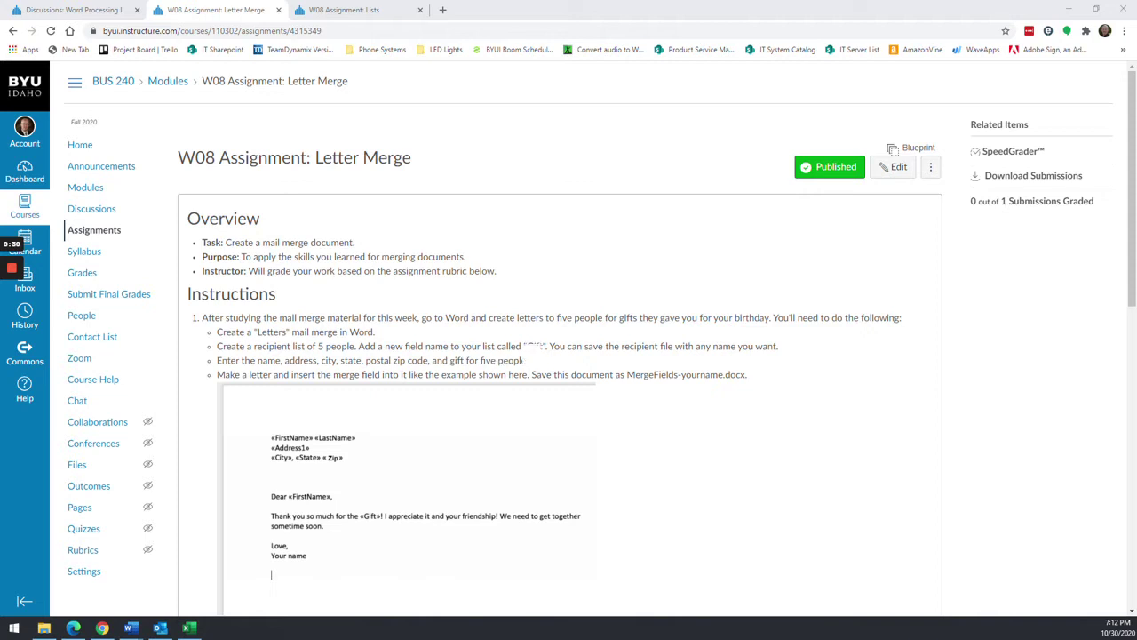
- Highlight the word 'Gift' in the W08 Letter Merge recipient-list instructions
double_click(534, 345)
- Apply the No Spacing paragraph style to blank Document2 while checking the assignment instructions
key("alt+Tab")
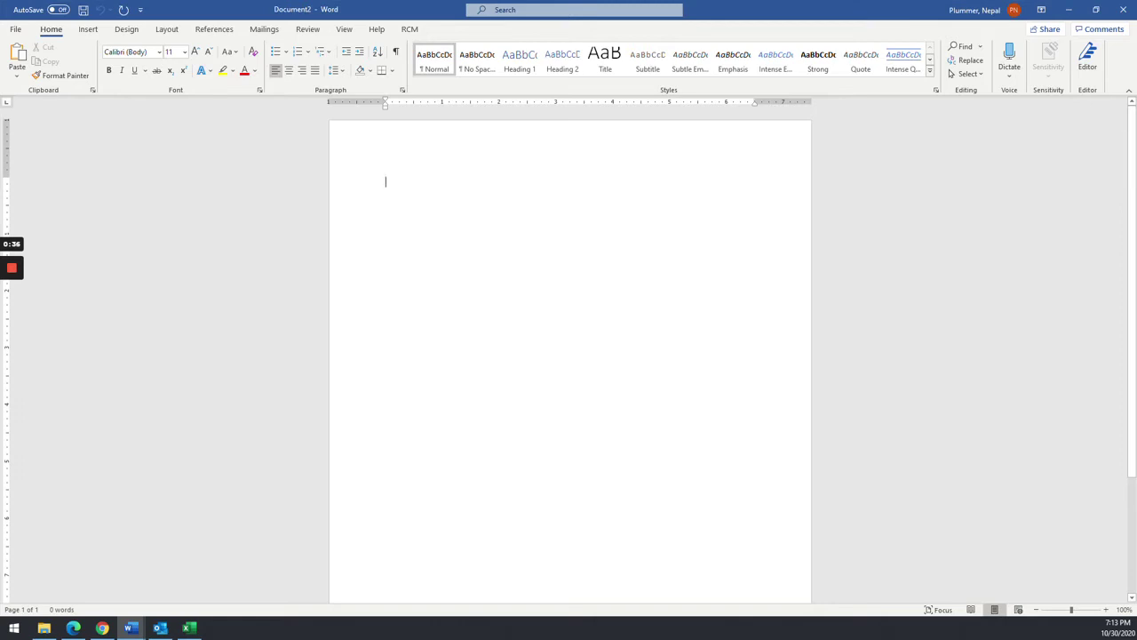
key("alt+Tab")
scroll(372, 308, "down", 2)
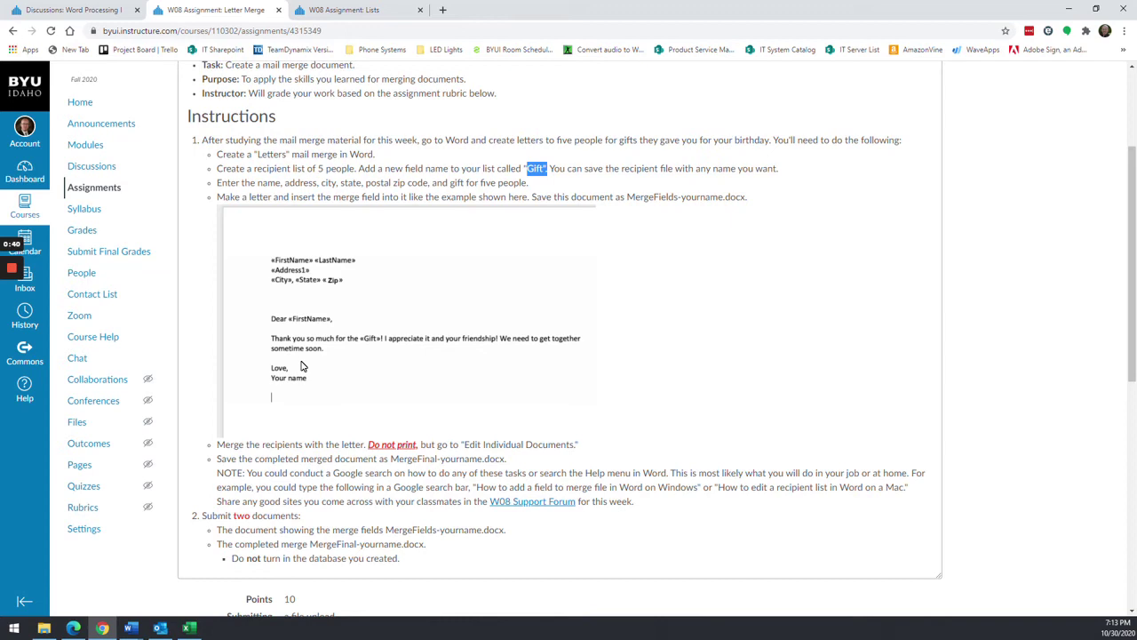
key("alt+Tab")
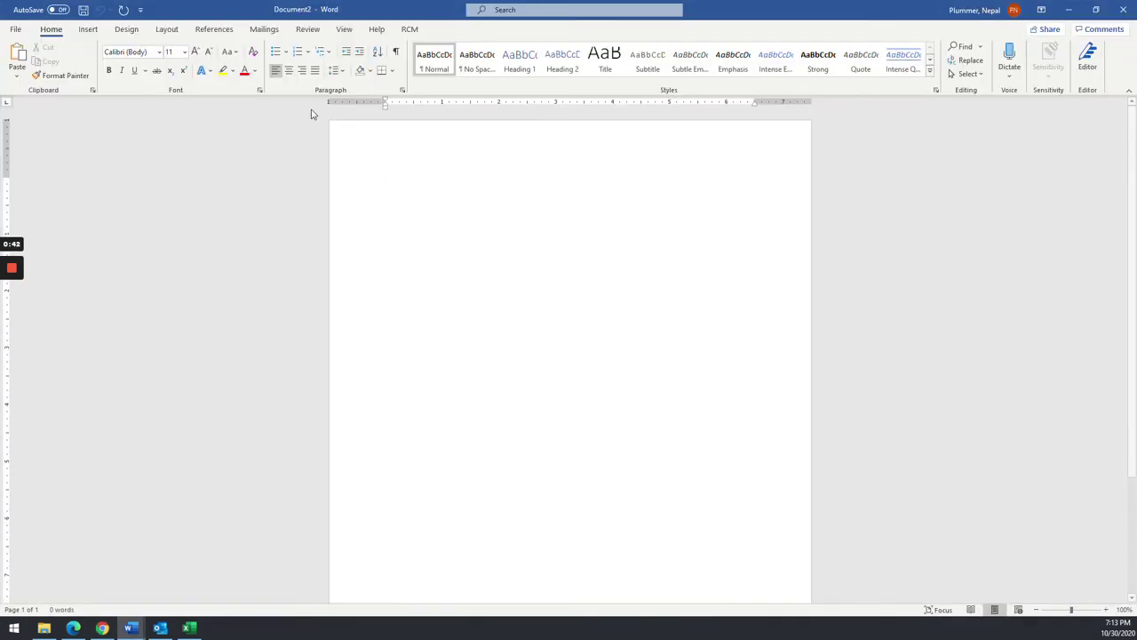
left_click(477, 60)
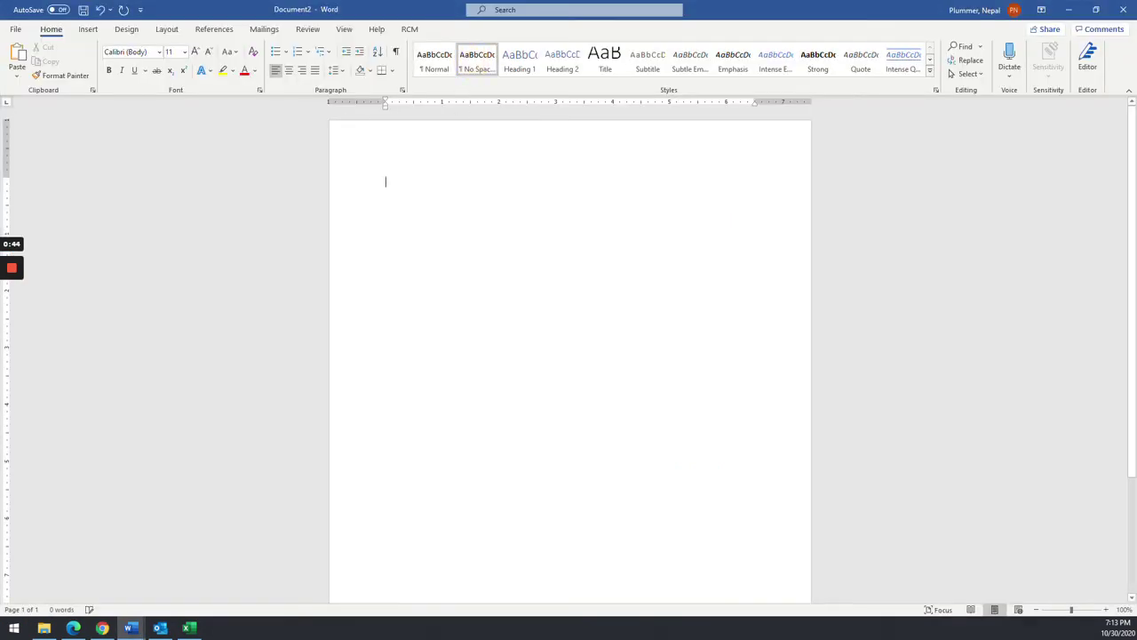
key("alt+Tab")
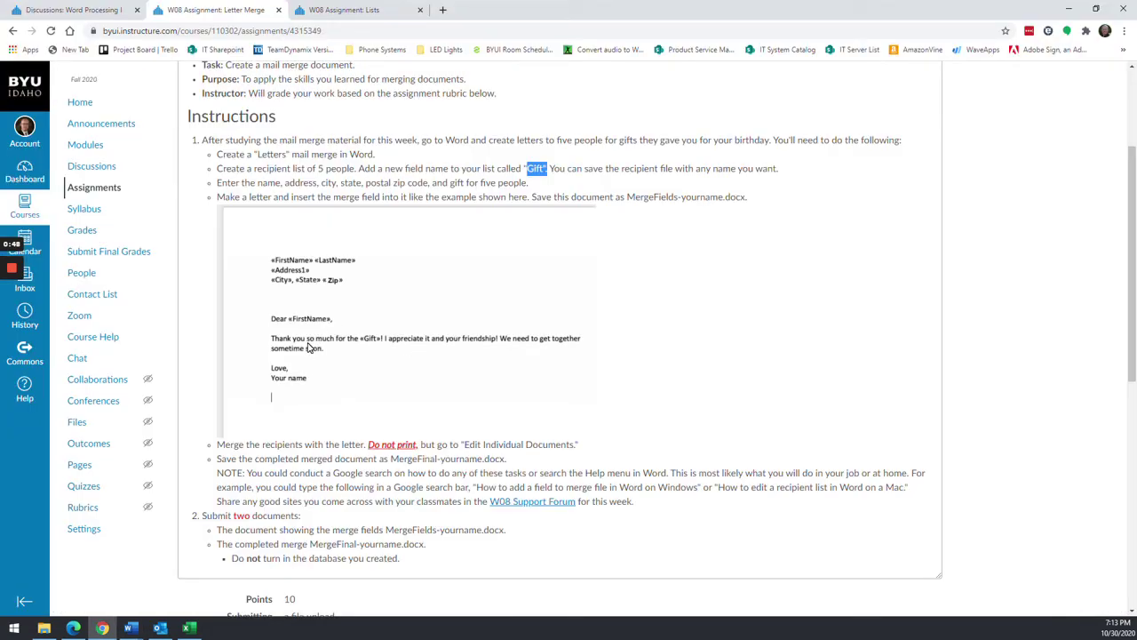
key("alt+Tab")
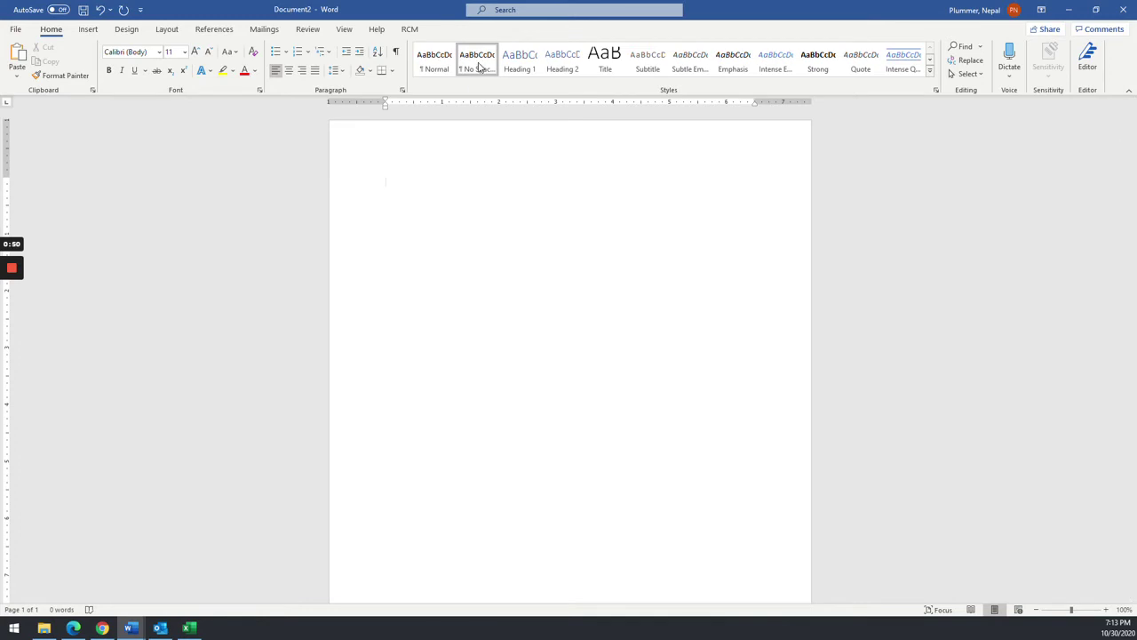
left_click(269, 32)
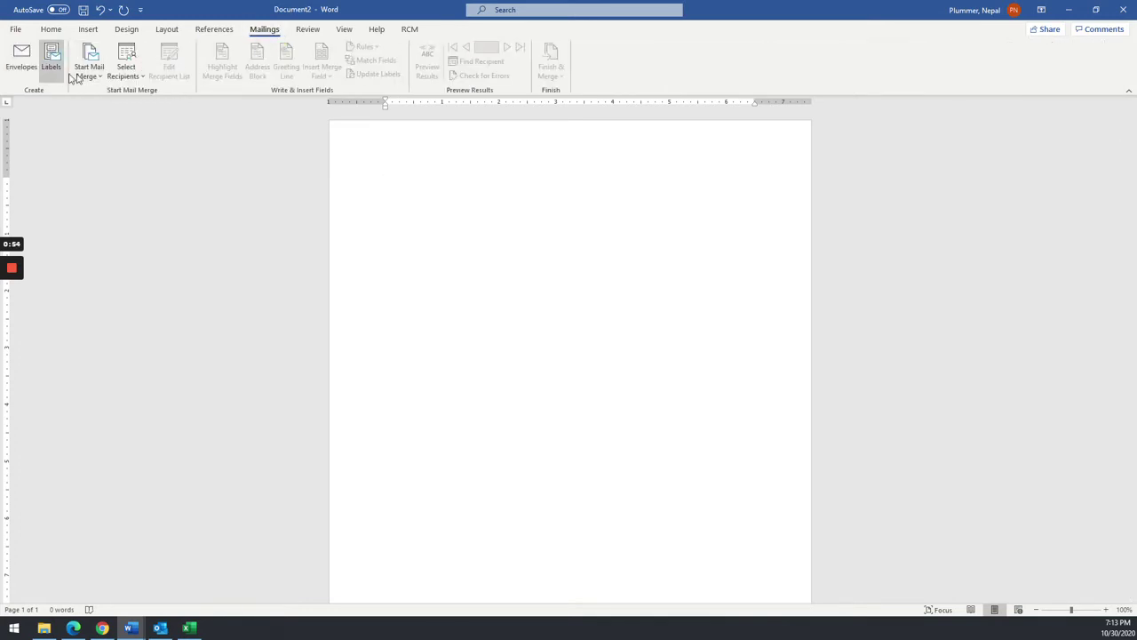
- Start a Letters mail merge with a newly typed recipient list, enlarging and repositioning its dialog
left_click(85, 78)
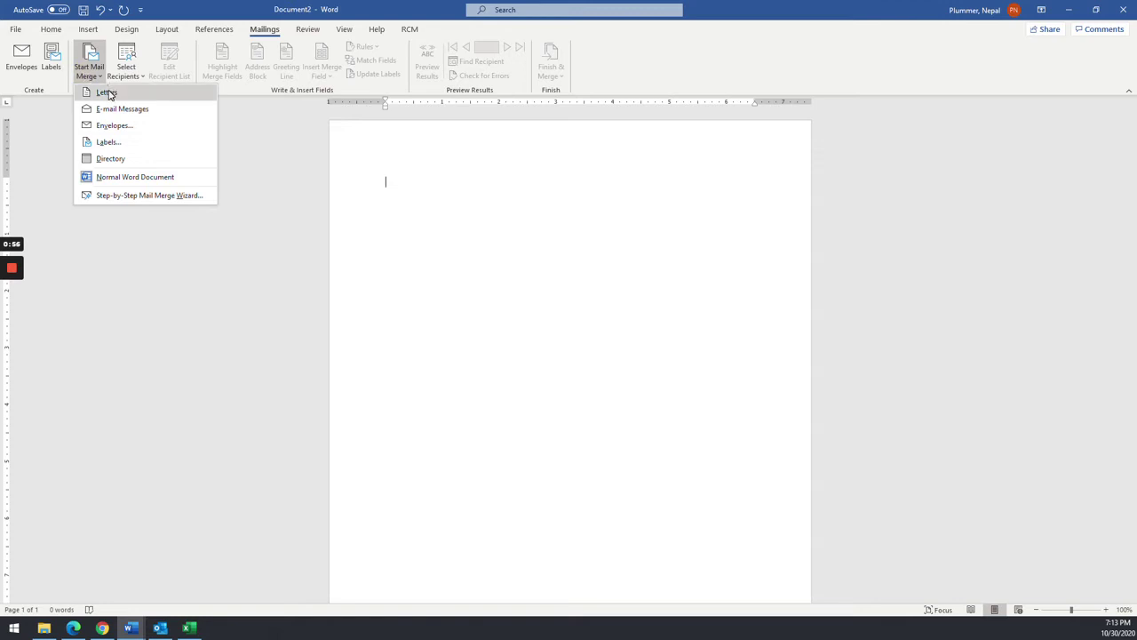
left_click(107, 93)
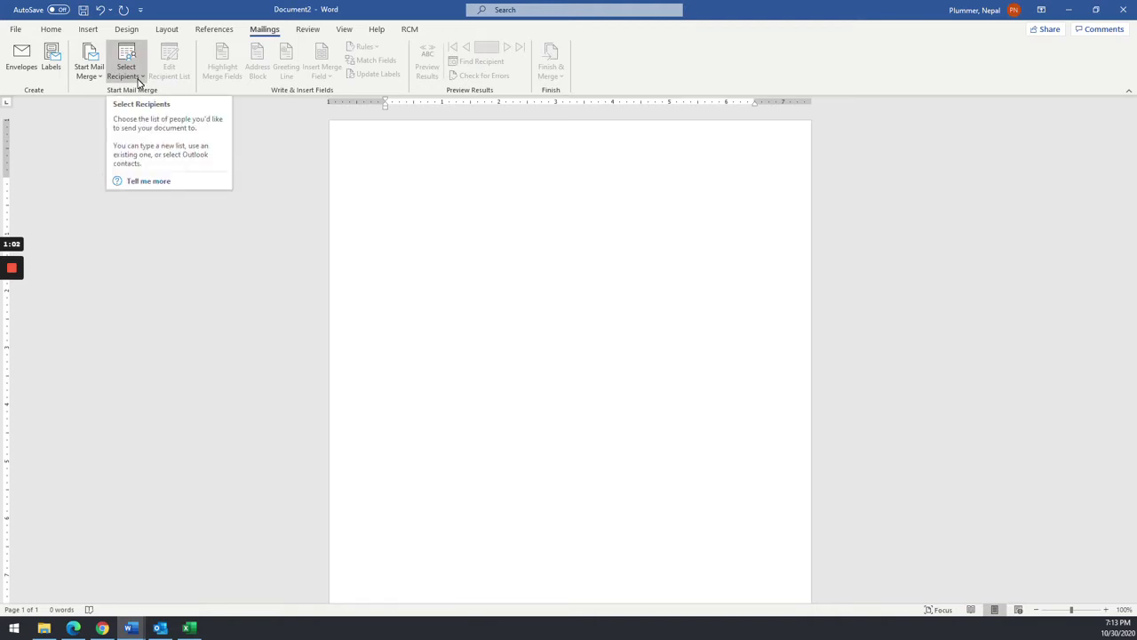
left_click(138, 82)
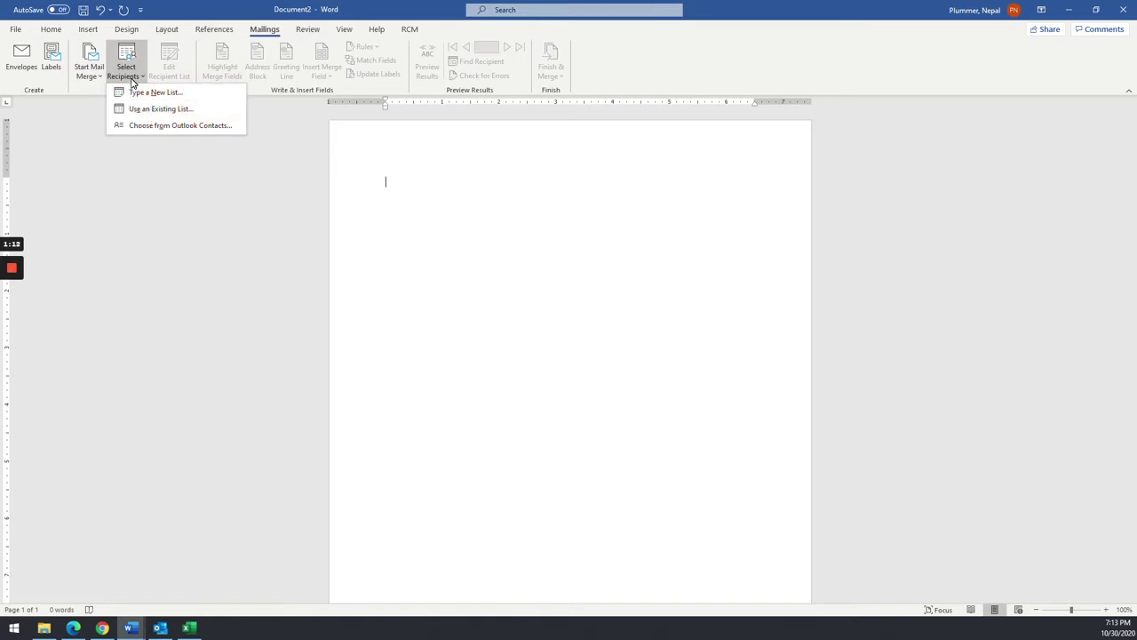
left_click(147, 94)
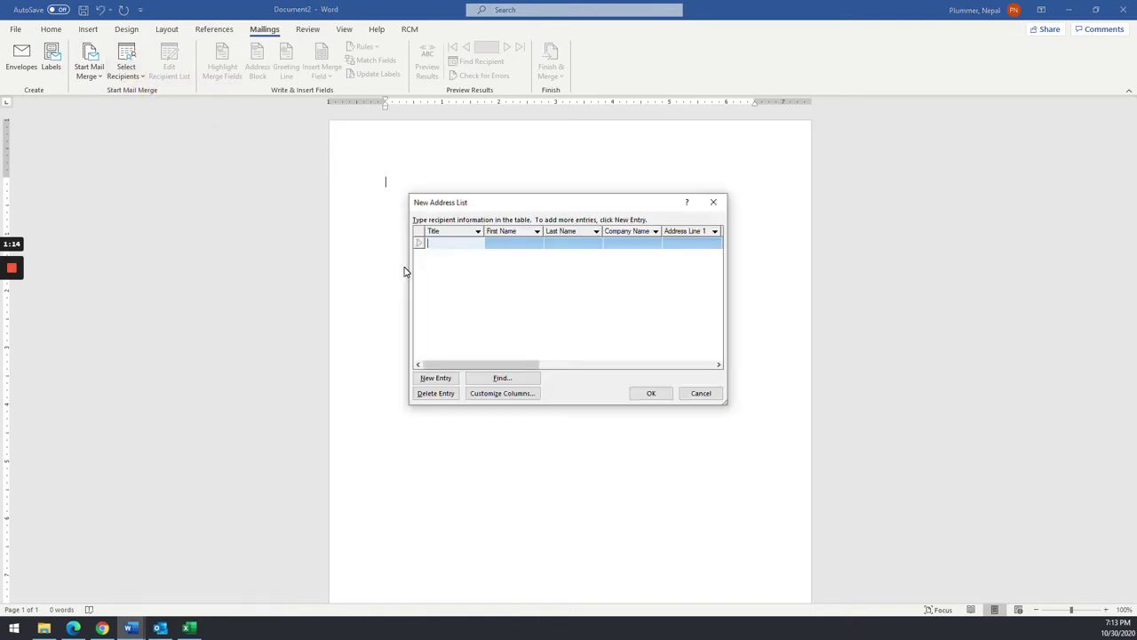
left_click_drag(727, 403, 1001, 405)
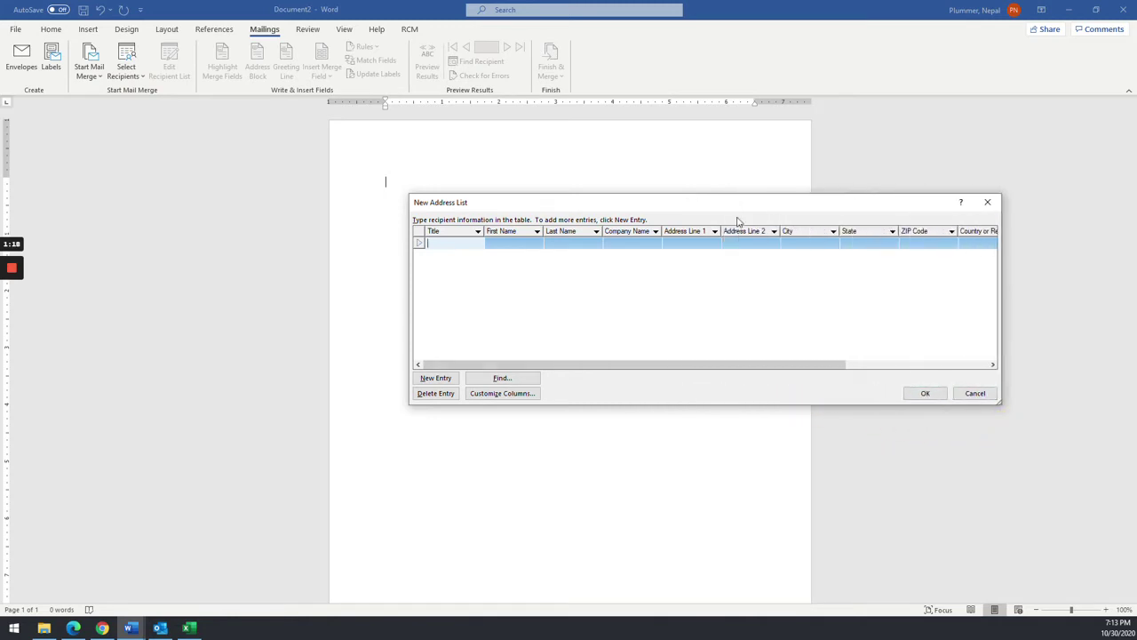
left_click_drag(721, 208, 621, 204)
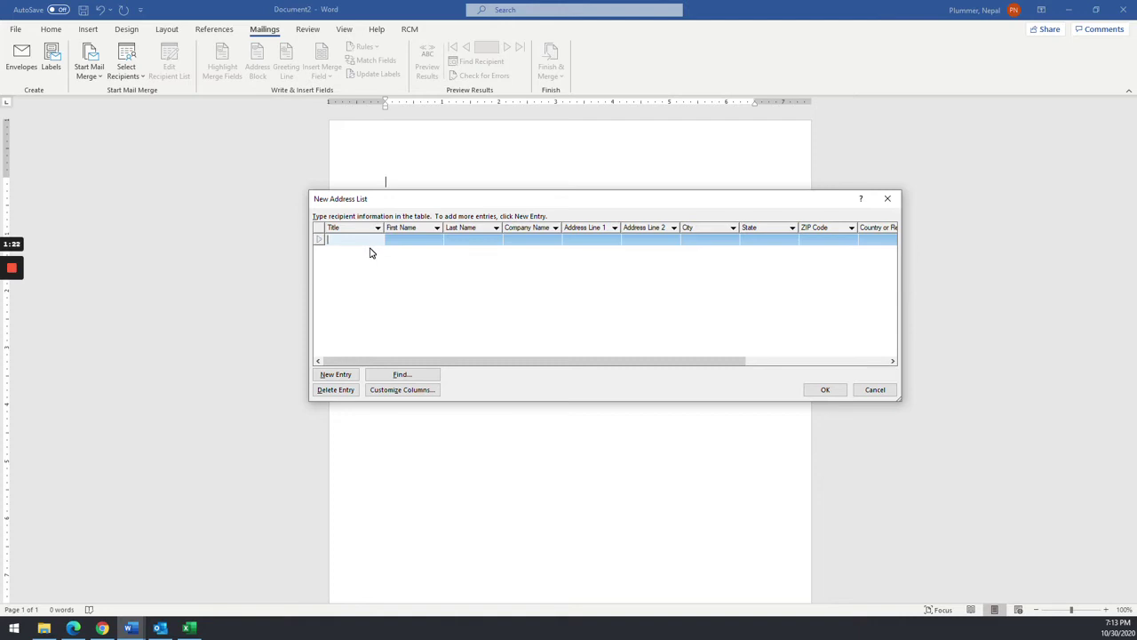
- Add a new Gift field to the address list
left_click(384, 391)
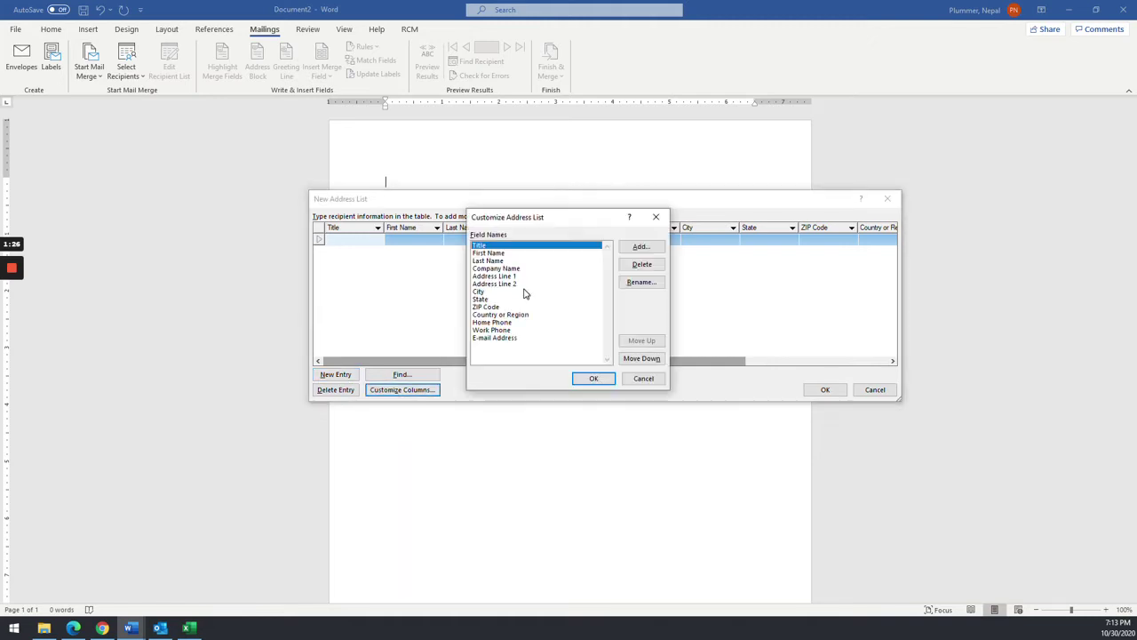
left_click(641, 247)
type("Gift")
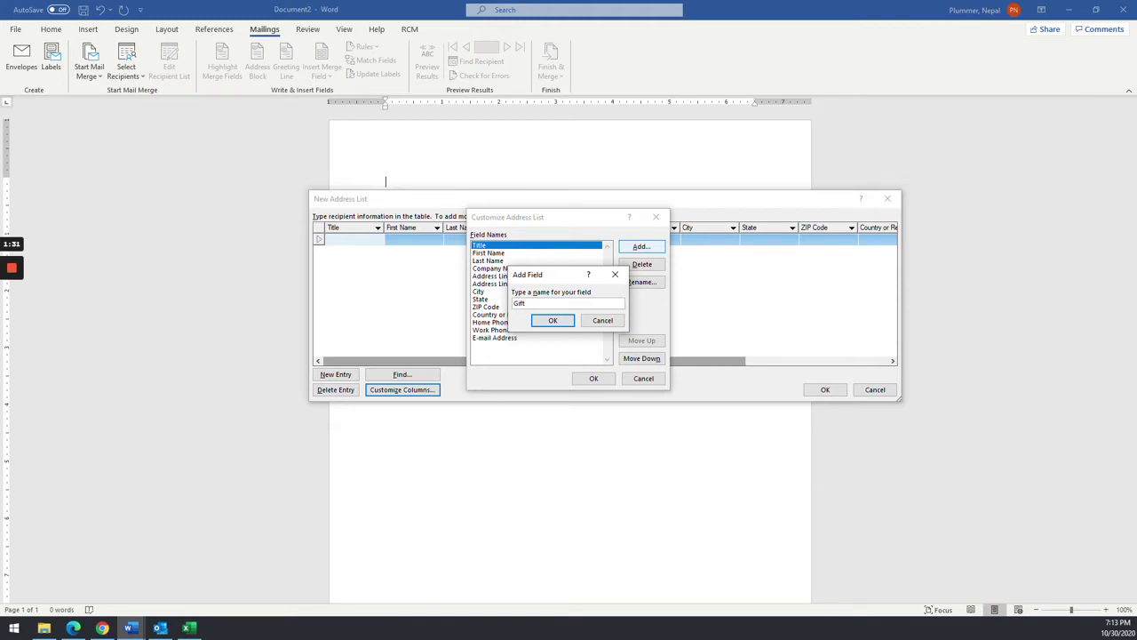
key("Return")
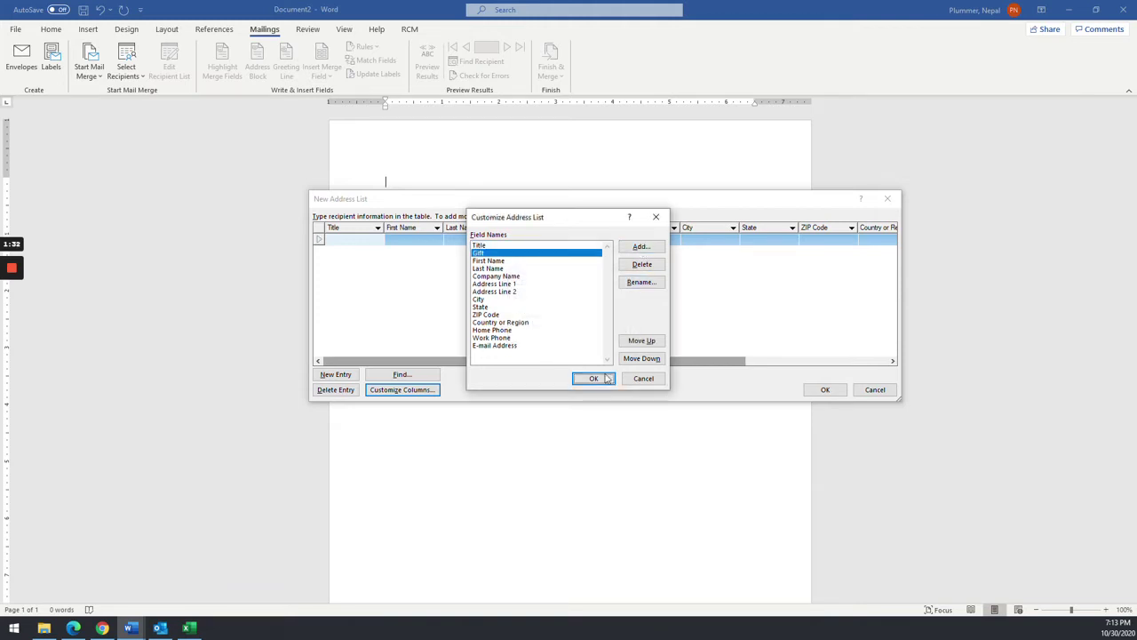
left_click(593, 379)
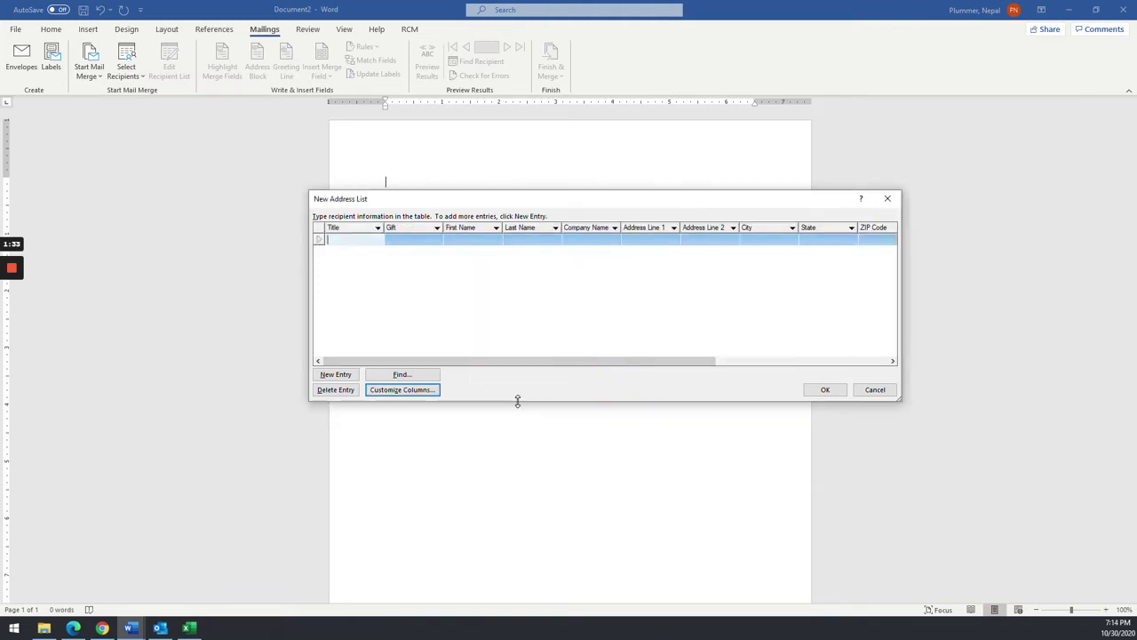
- Move the Gift field down below Country or Region at the end of the field list
left_click(394, 394)
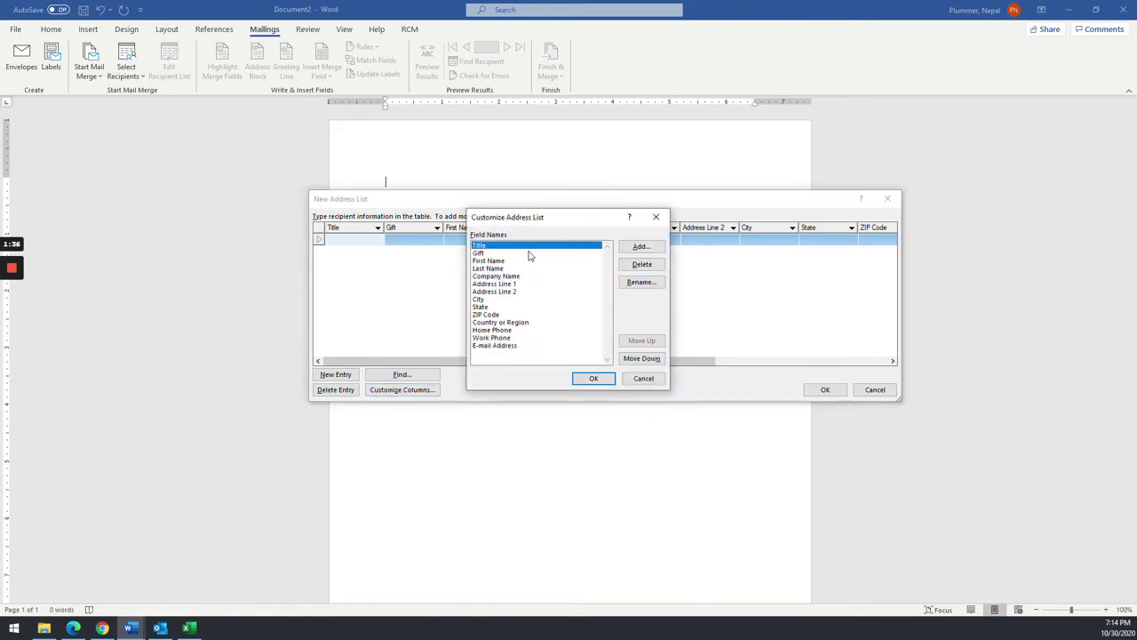
left_click(638, 253)
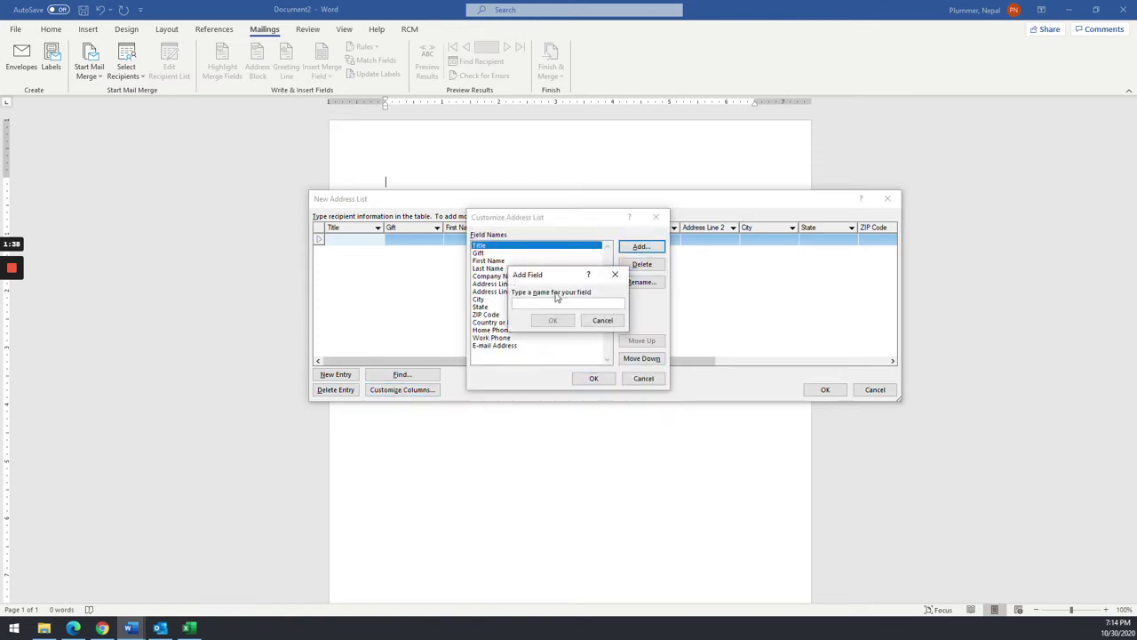
left_click(603, 321)
left_click(480, 252)
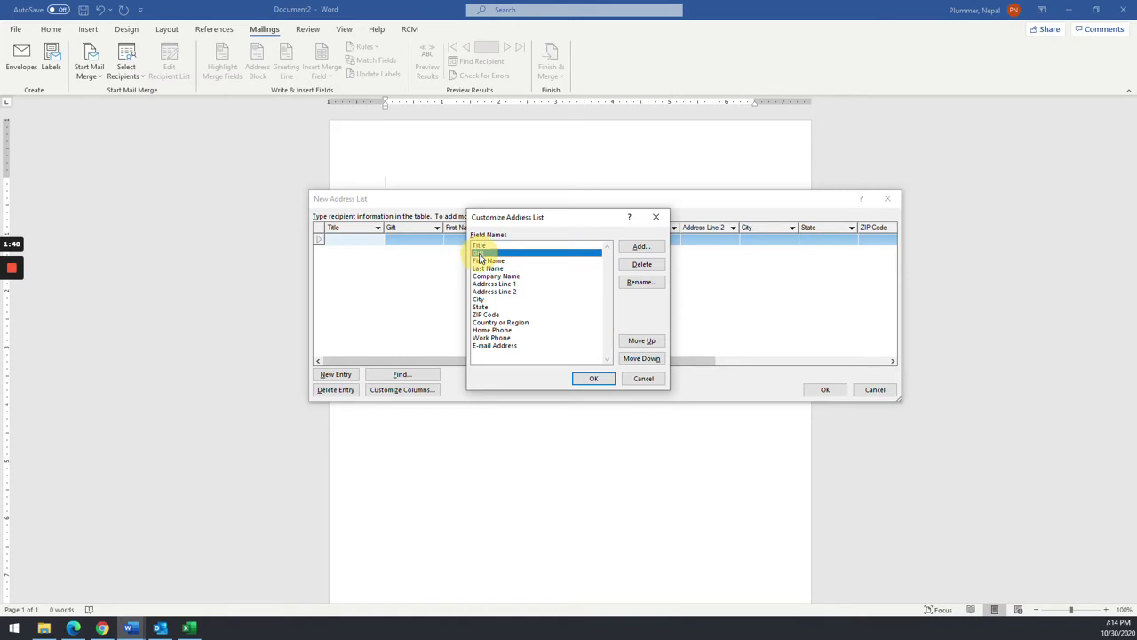
left_click(638, 359)
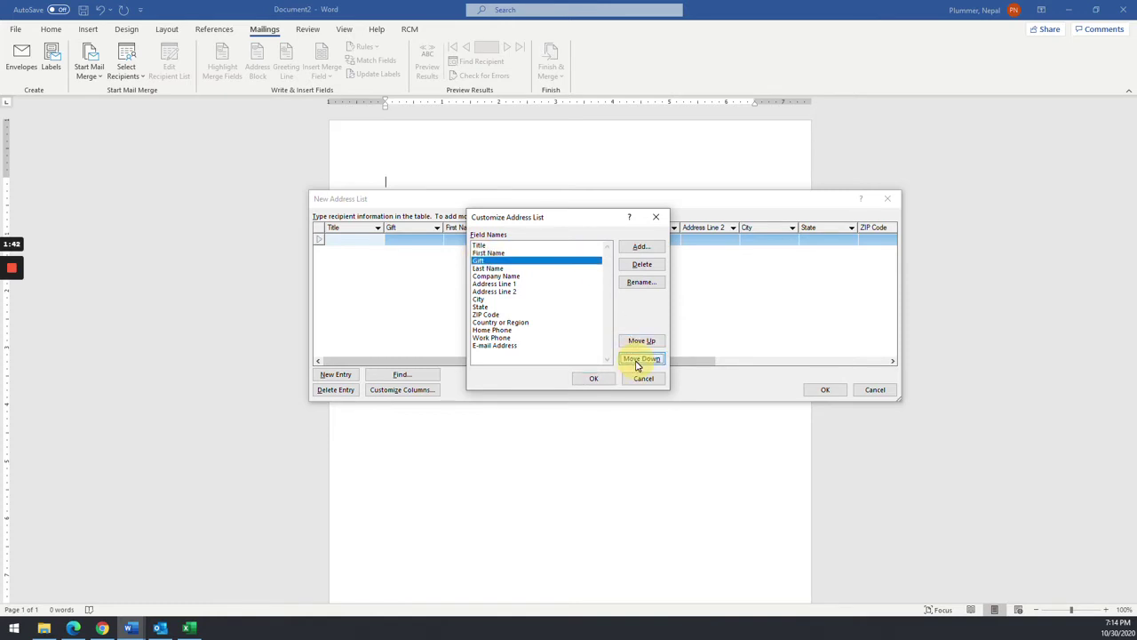
left_click(638, 359)
left_click(638, 359)
left_click(638, 359)
left_click(638, 359)
left_click(638, 359)
left_click(638, 359)
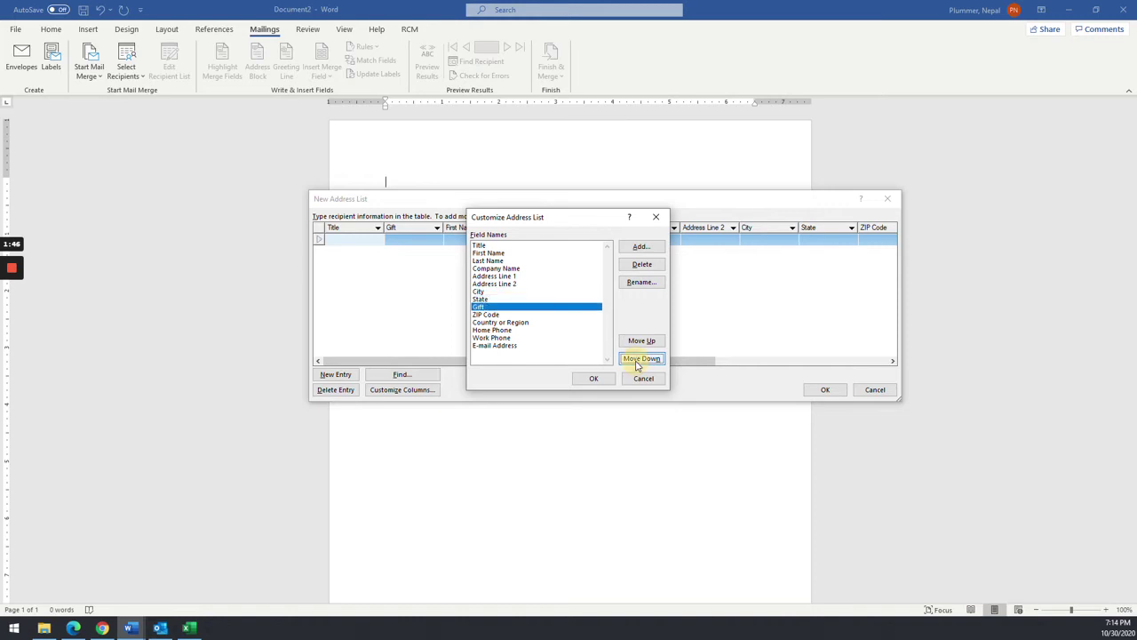
left_click(638, 359)
left_click(638, 359)
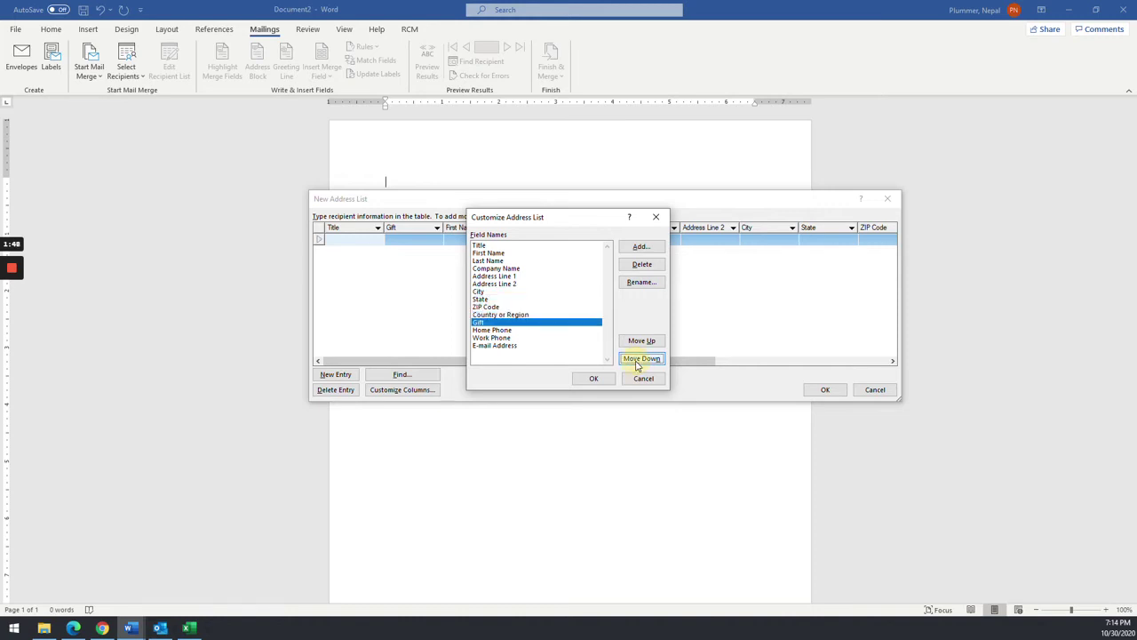
- Delete the Home Phone, Work Phone, E-mail Address and Address Line 2 fields
left_click(492, 329)
left_click(642, 264)
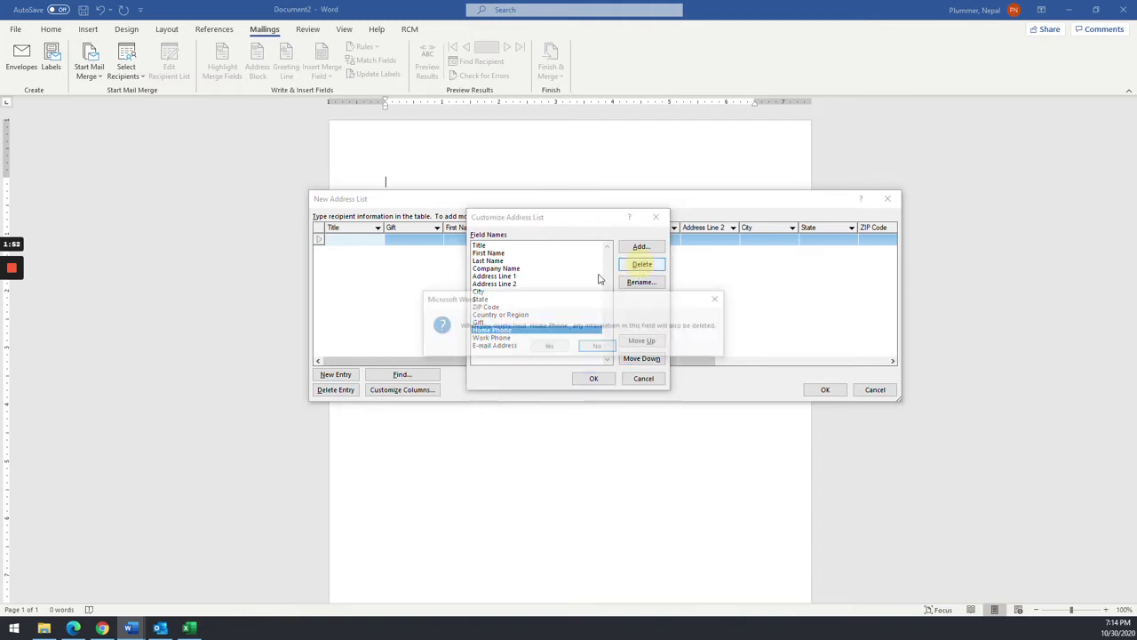
left_click(543, 348)
left_click(495, 331)
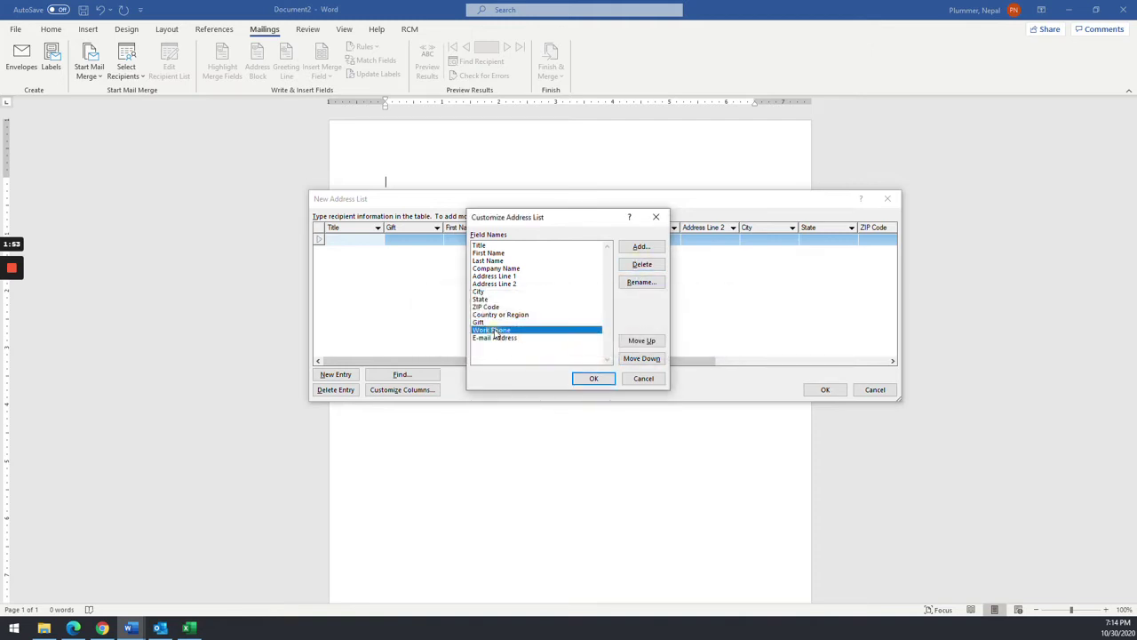
left_click(632, 268)
left_click(551, 348)
left_click(496, 333)
left_click(641, 264)
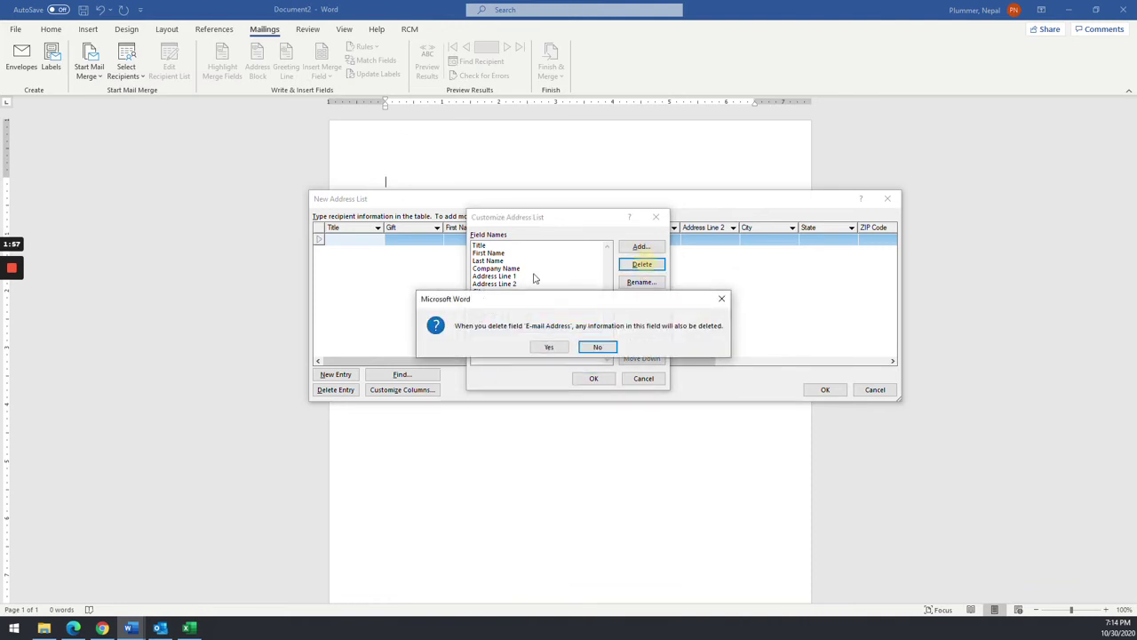
left_click(549, 347)
left_click(495, 283)
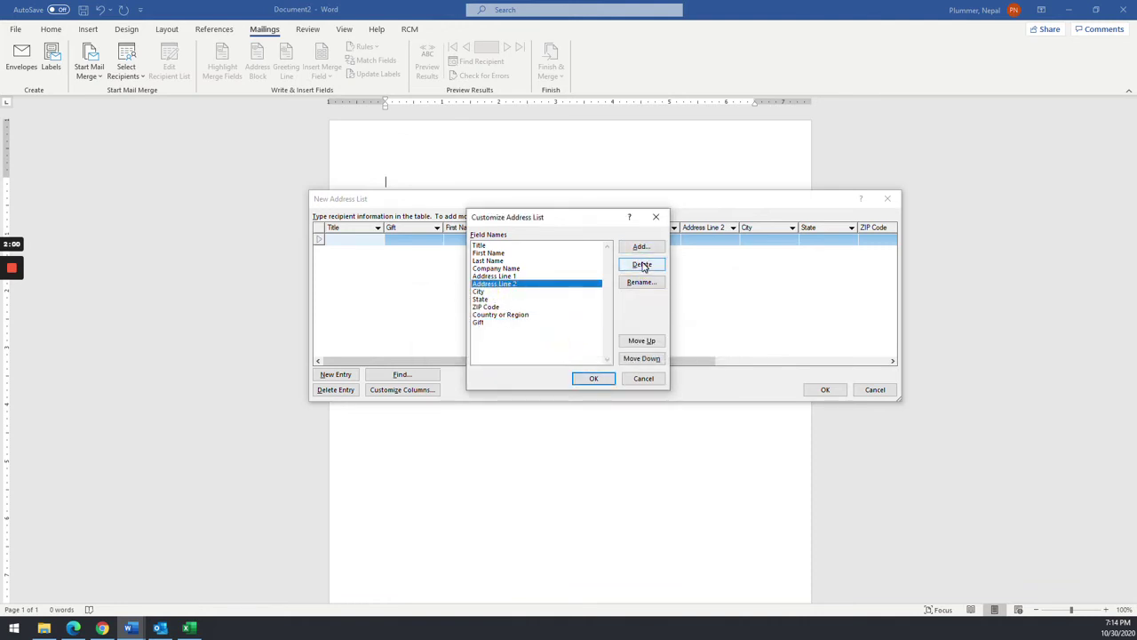
left_click(636, 264)
left_click(551, 349)
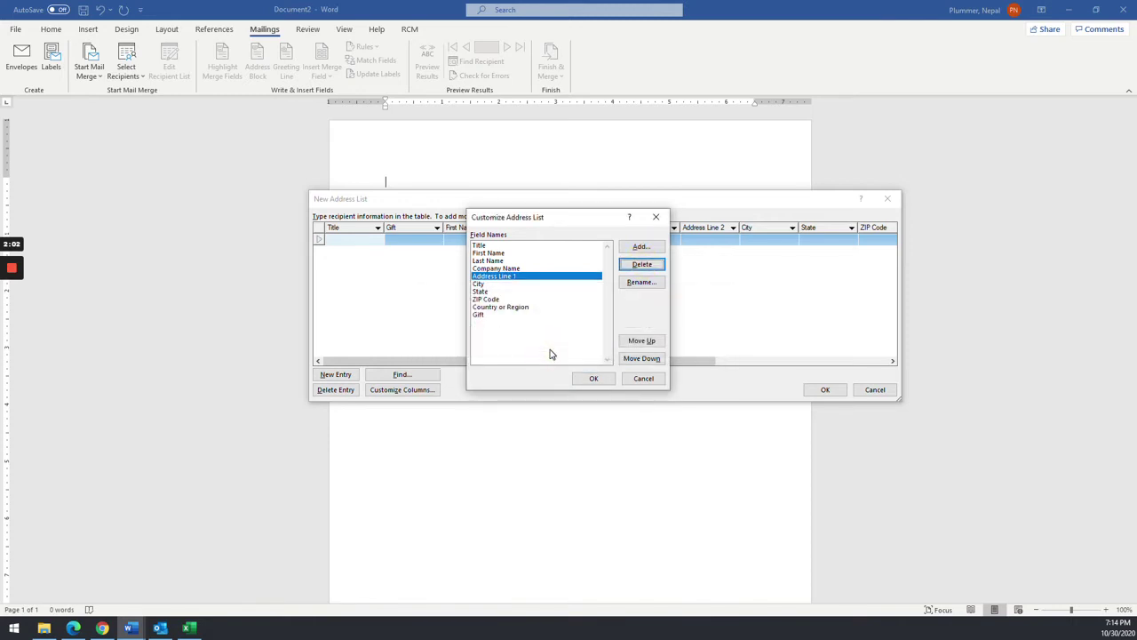
- Delete the Country or Region and Title fields and apply the field changes
left_click(509, 307)
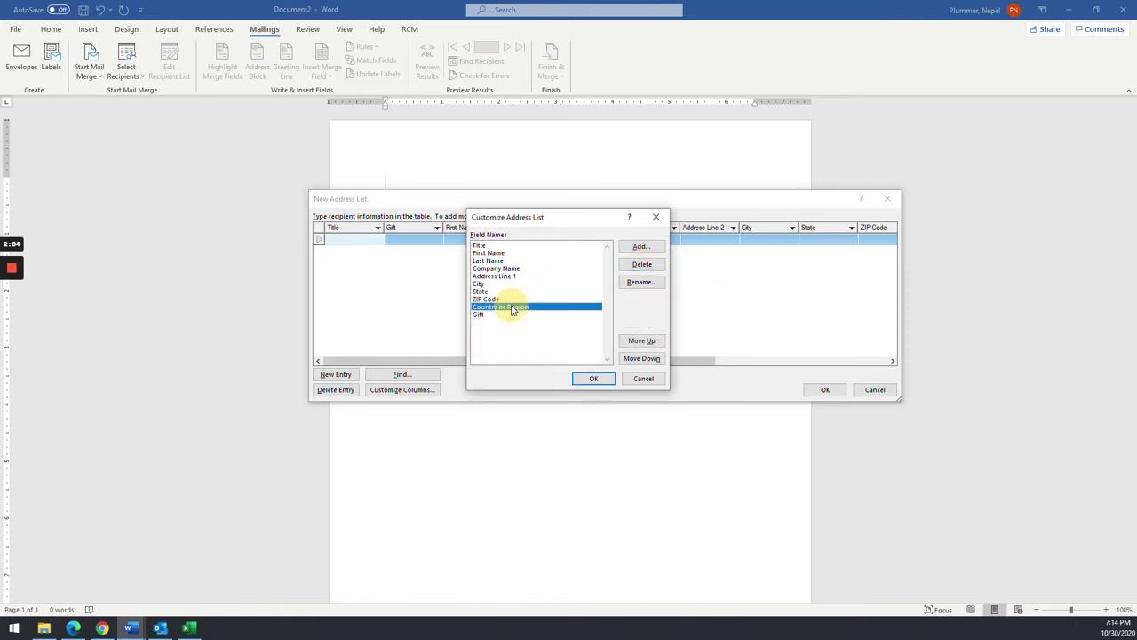
left_click(636, 264)
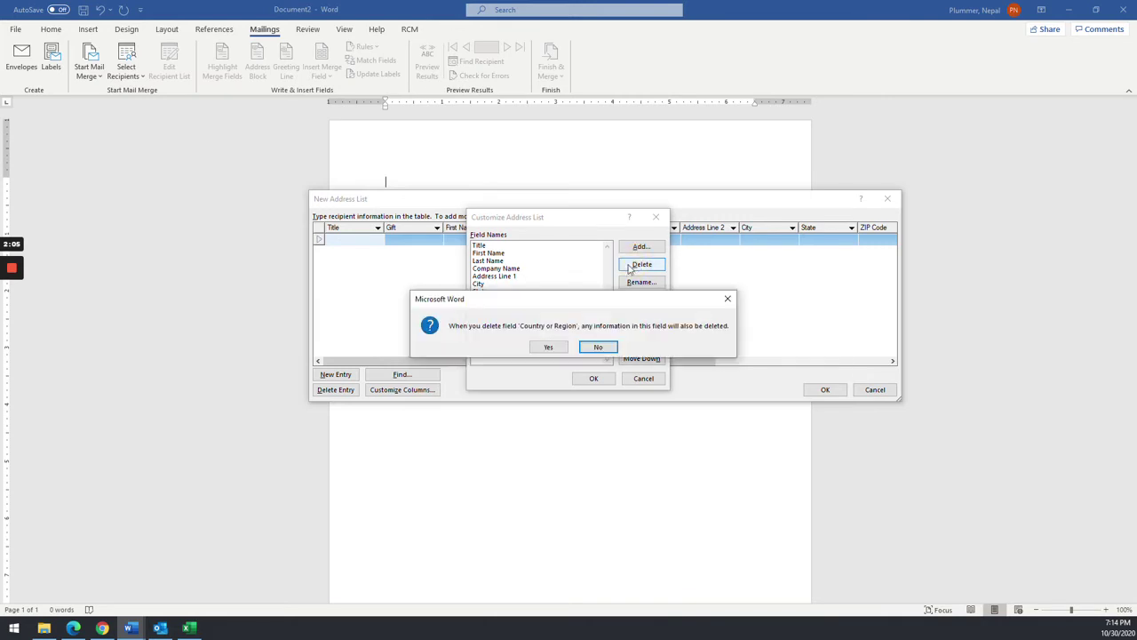
left_click(548, 347)
left_click(485, 247)
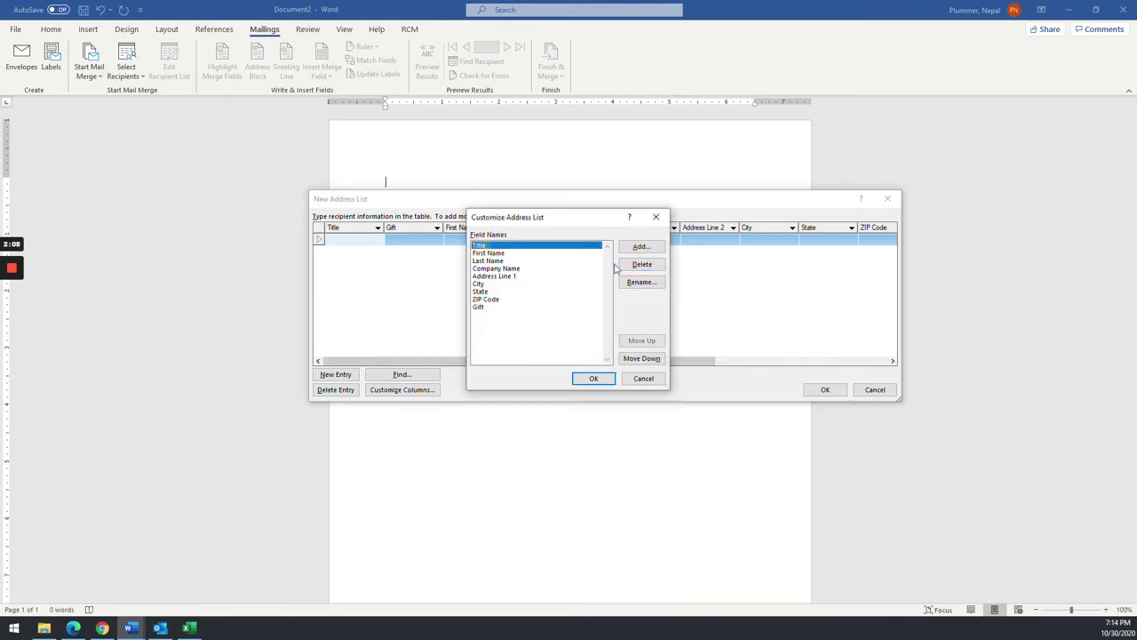
left_click(640, 263)
left_click(549, 347)
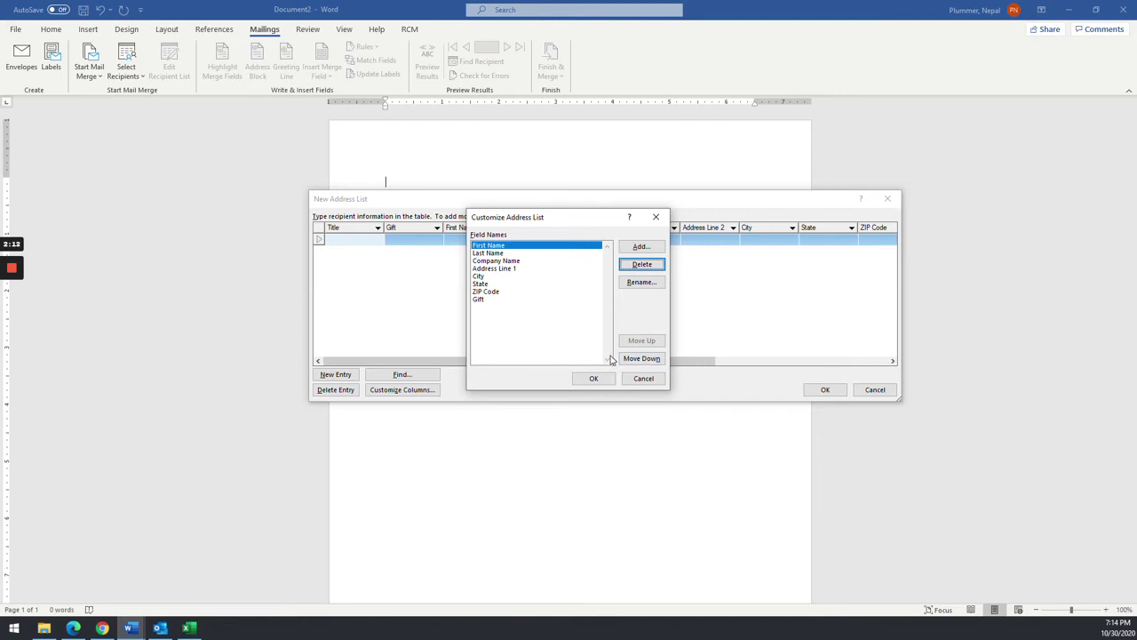
left_click(595, 380)
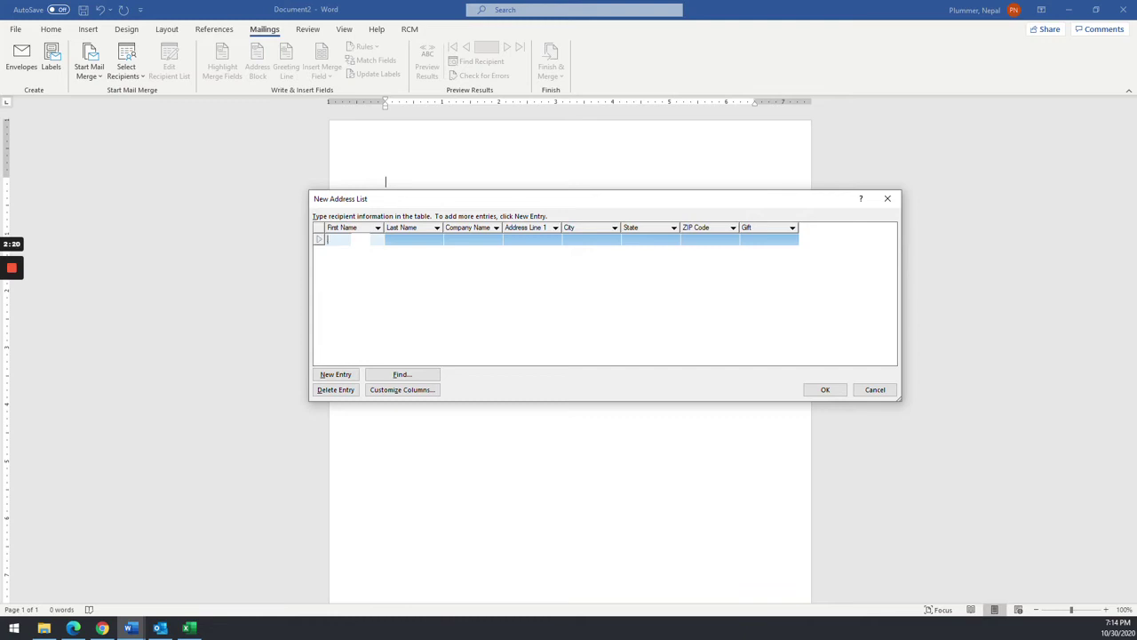
- Enter the first recipient's name, company BYU-Idaho, street address, city, state, ZIP and gift
key("Tab")
key("Tab")
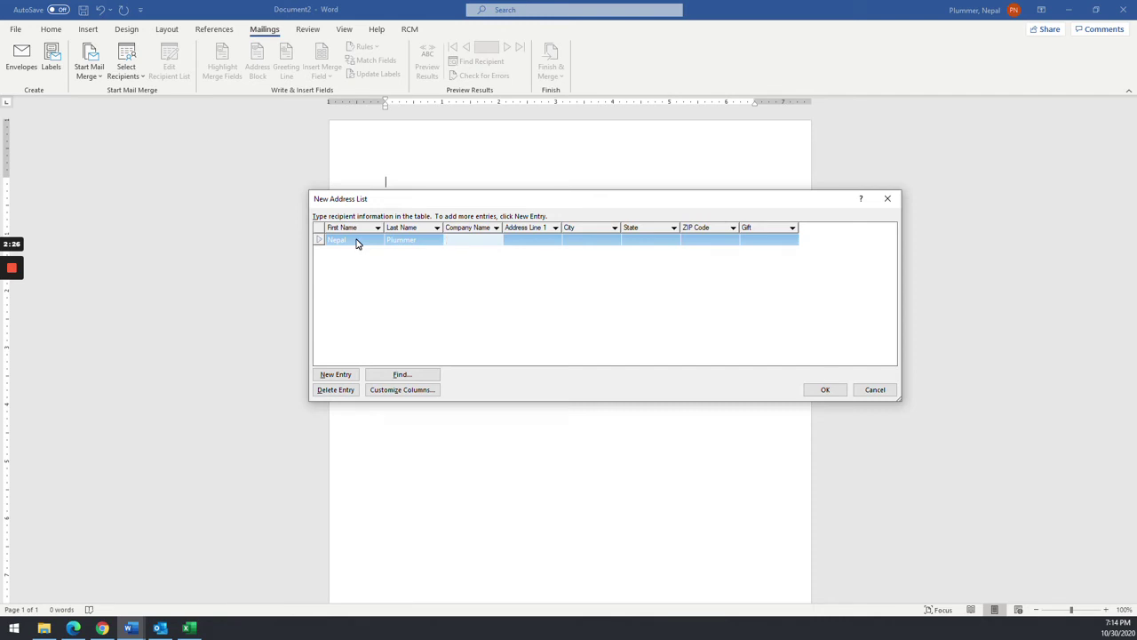
type("BYU-Idaho")
key("Tab")
type("555 1st Street")
key("Tab")
type("R")
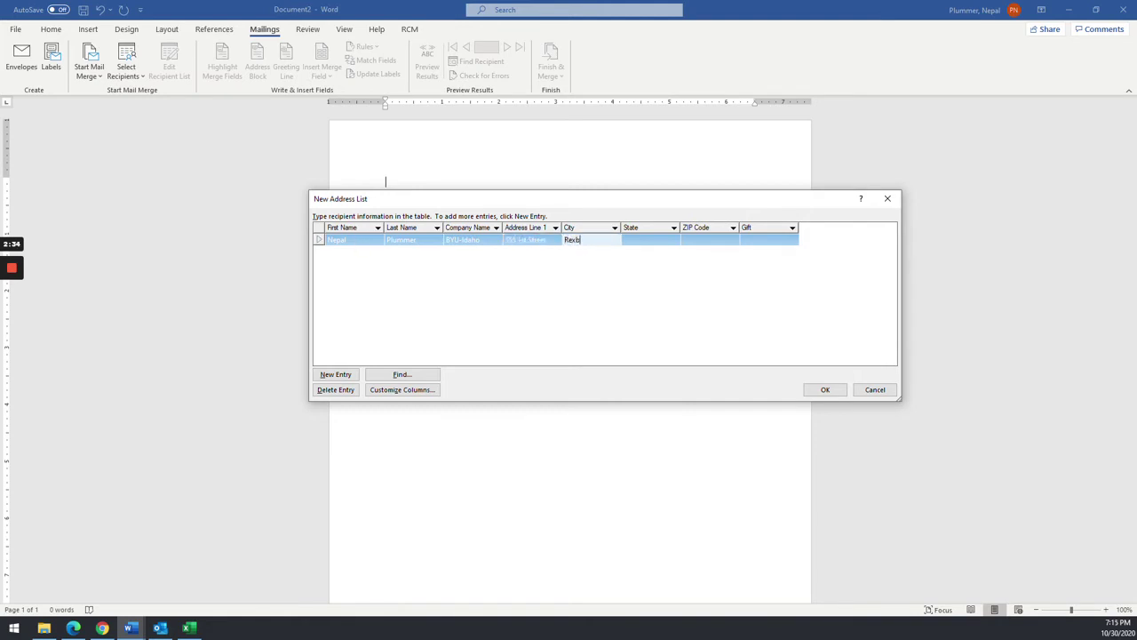
key("Tab")
type("ID")
key("Tab")
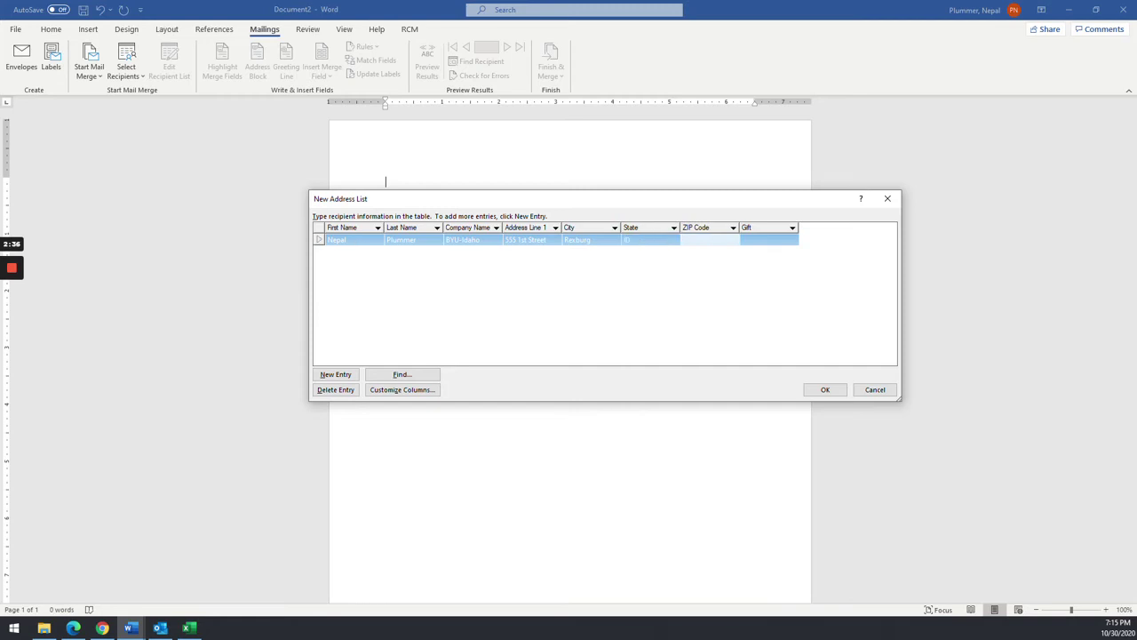
type("83440")
key("Tab")
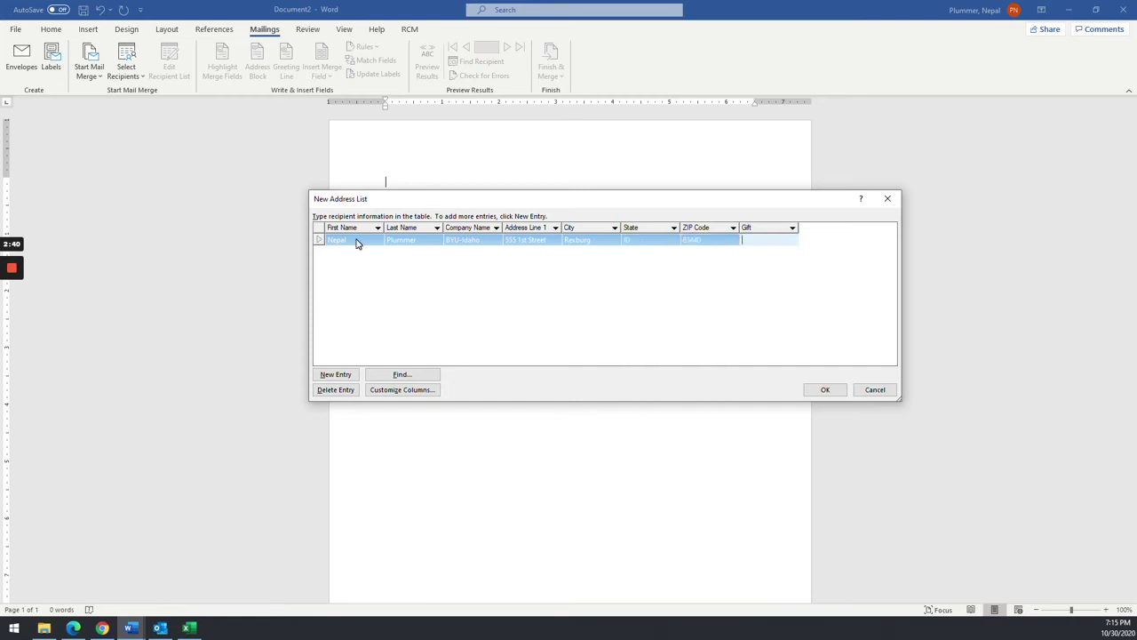
type("Money")
- Add the remaining recipient rows, commit the last gift entry and confirm the list
left_click(334, 375)
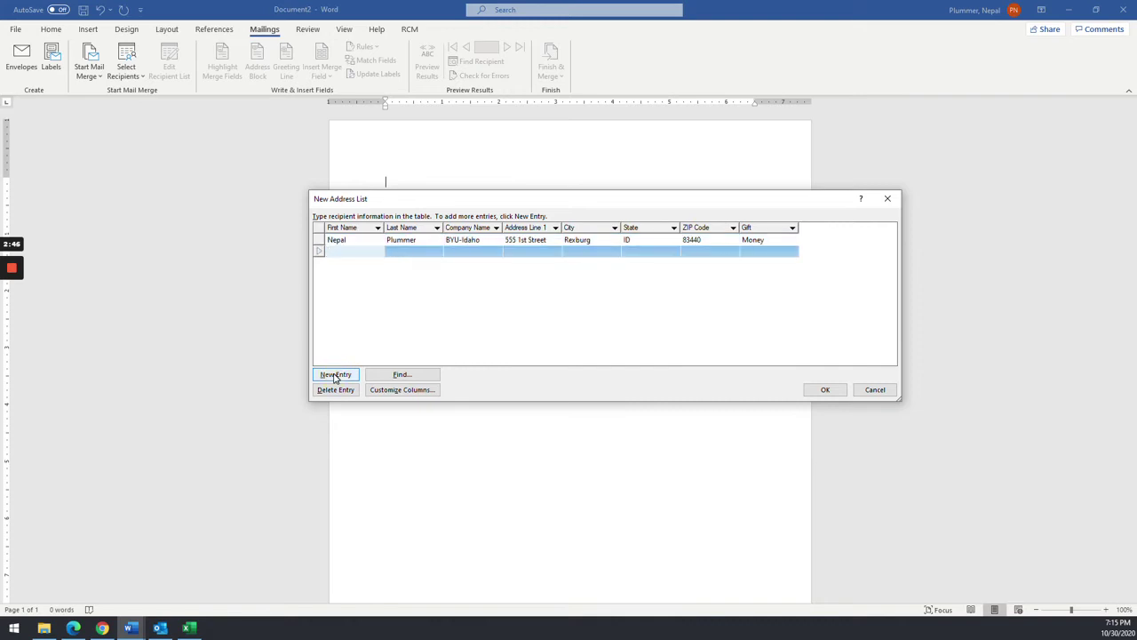
mouse_move(14, 286)
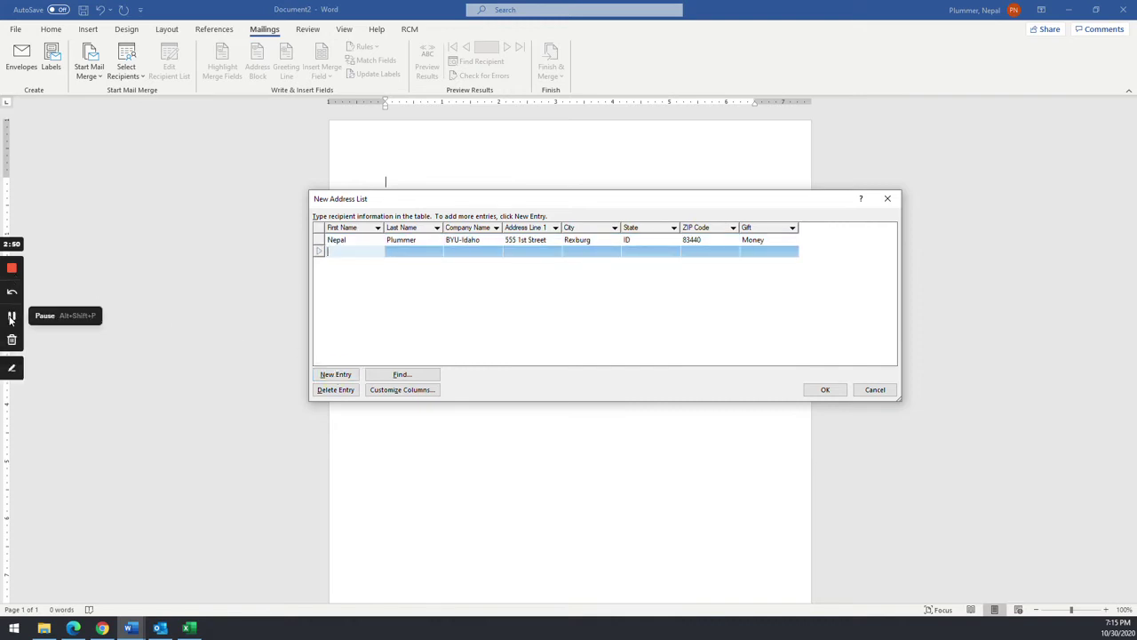
left_click(12, 316)
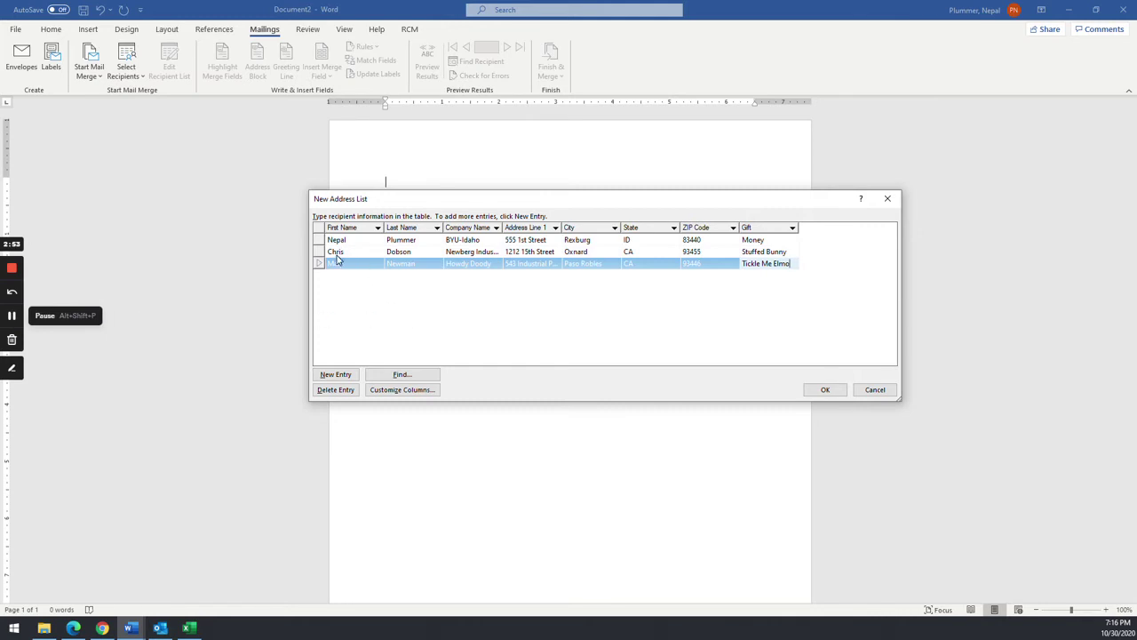
left_click(405, 306)
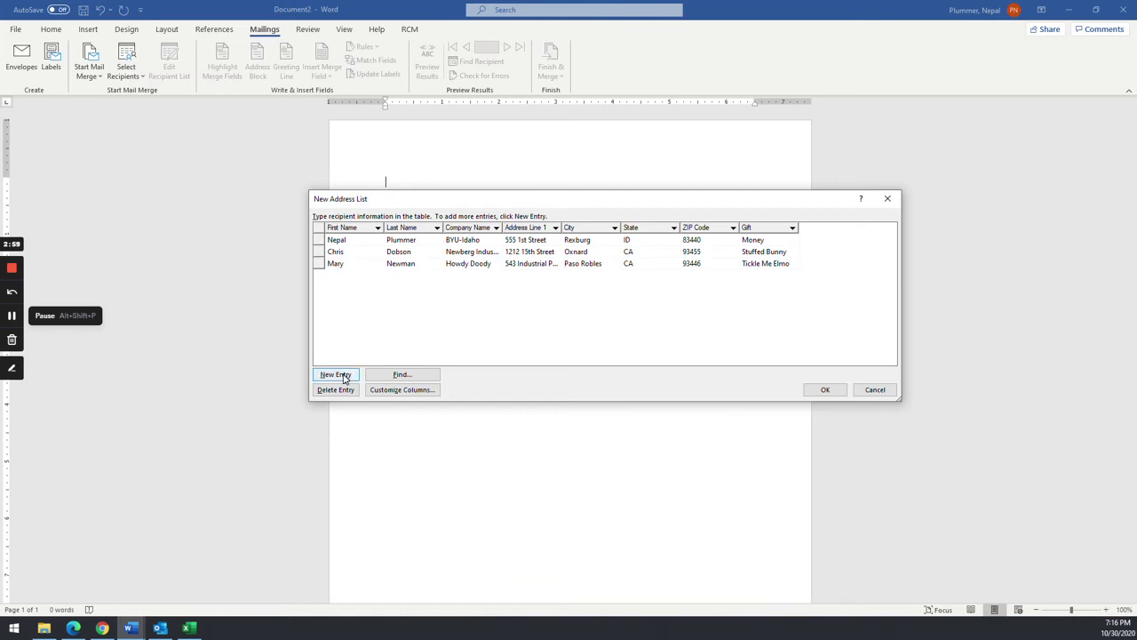
left_click(824, 390)
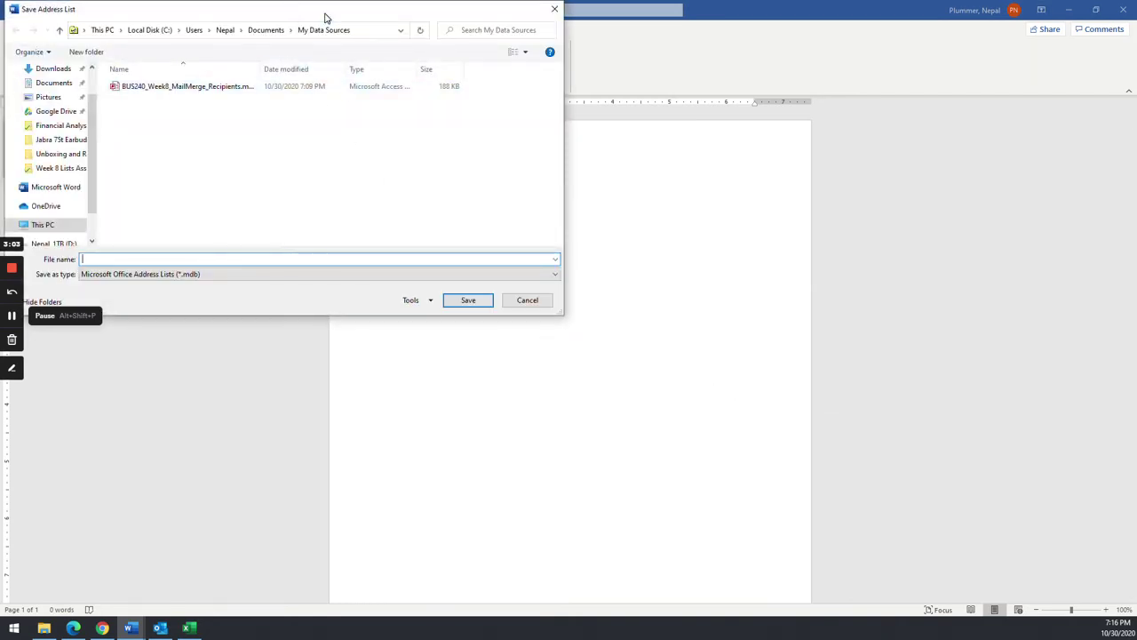
- Save the address list as BUS240_Week8_MailMerge_Recipients.mdb, replacing the existing file
left_click_drag(325, 17, 606, 153)
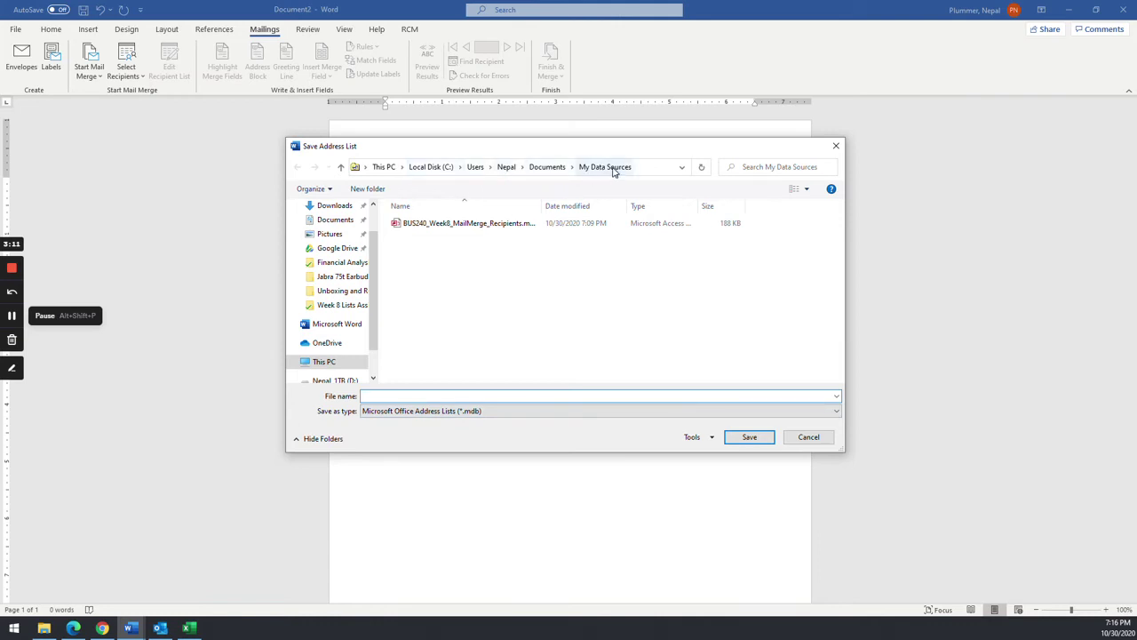
left_click(641, 167)
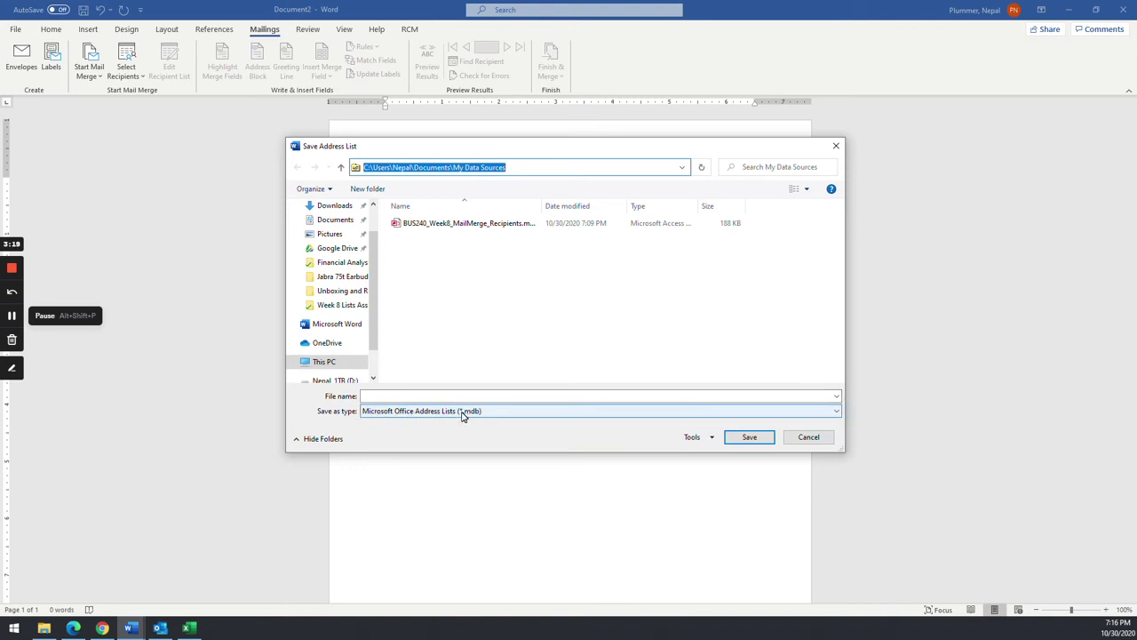
left_click(462, 411)
left_click(462, 416)
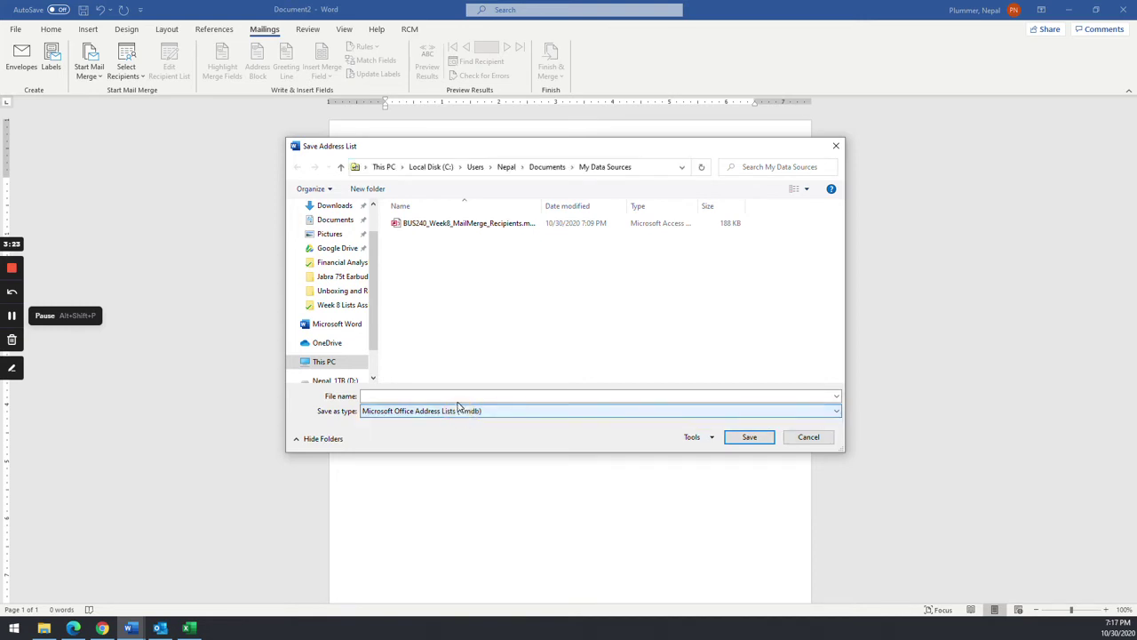
left_click(442, 228)
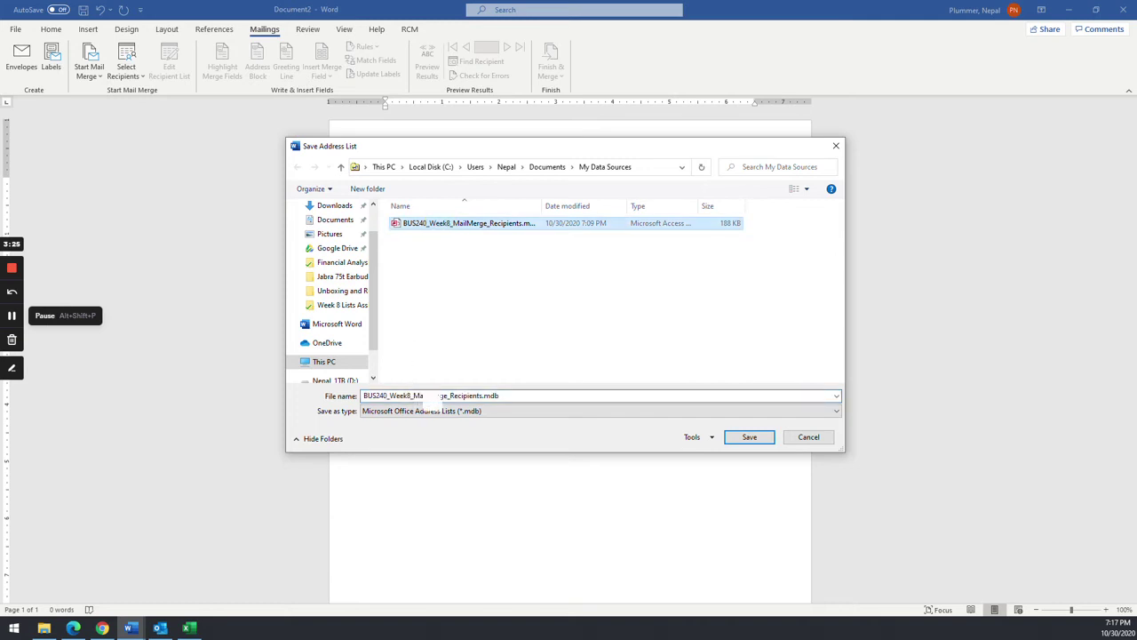
left_click(369, 396)
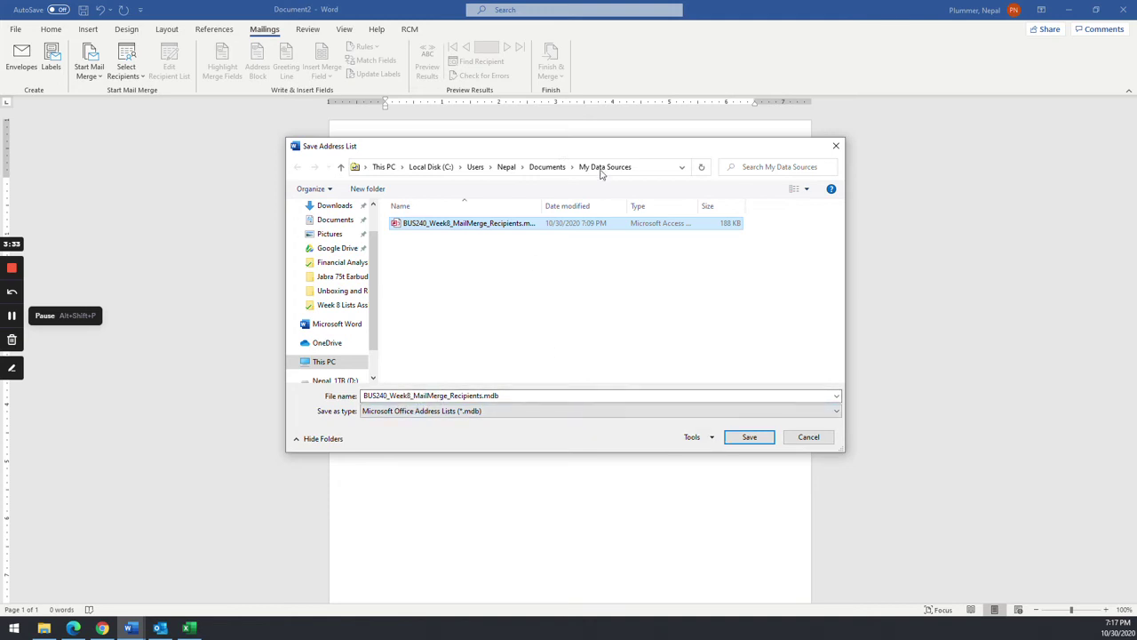
left_click(749, 436)
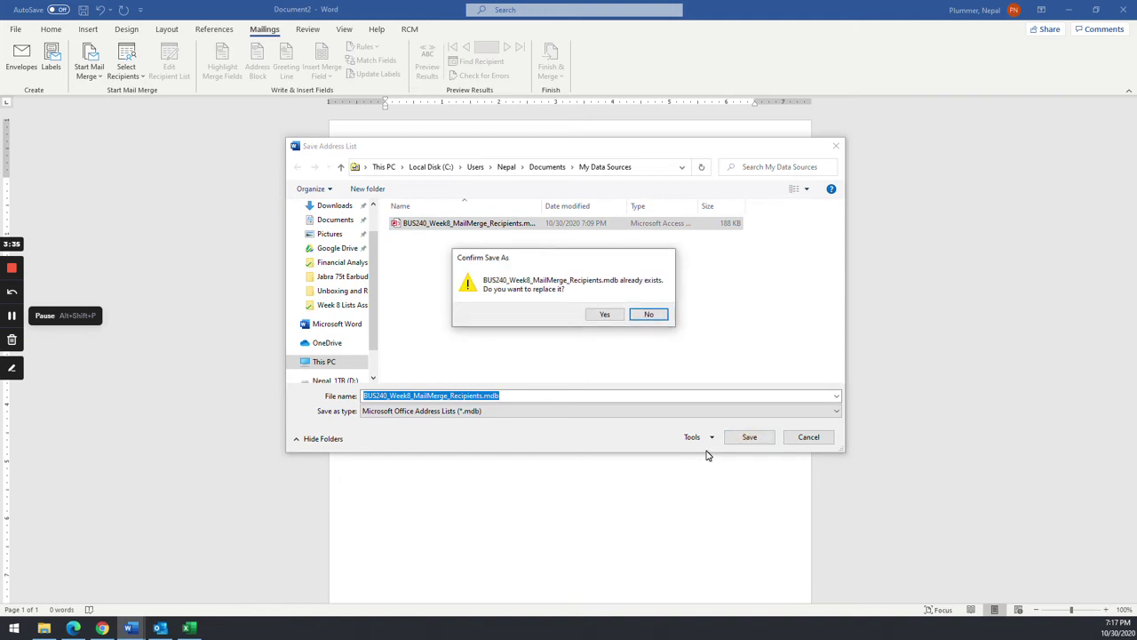
left_click(603, 315)
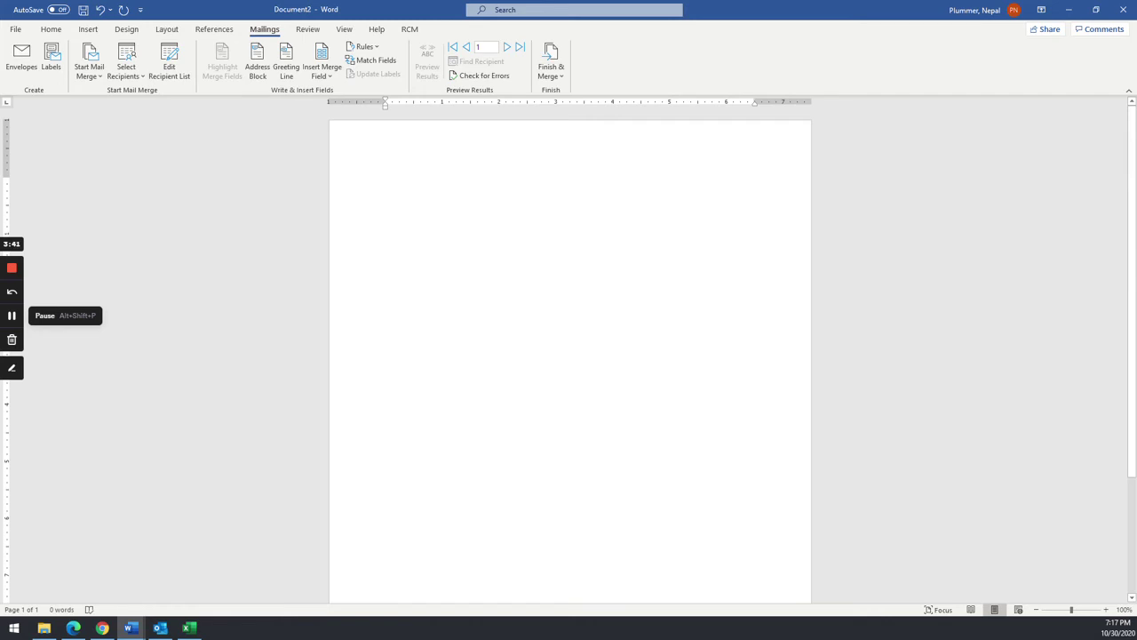
key("alt+Tab")
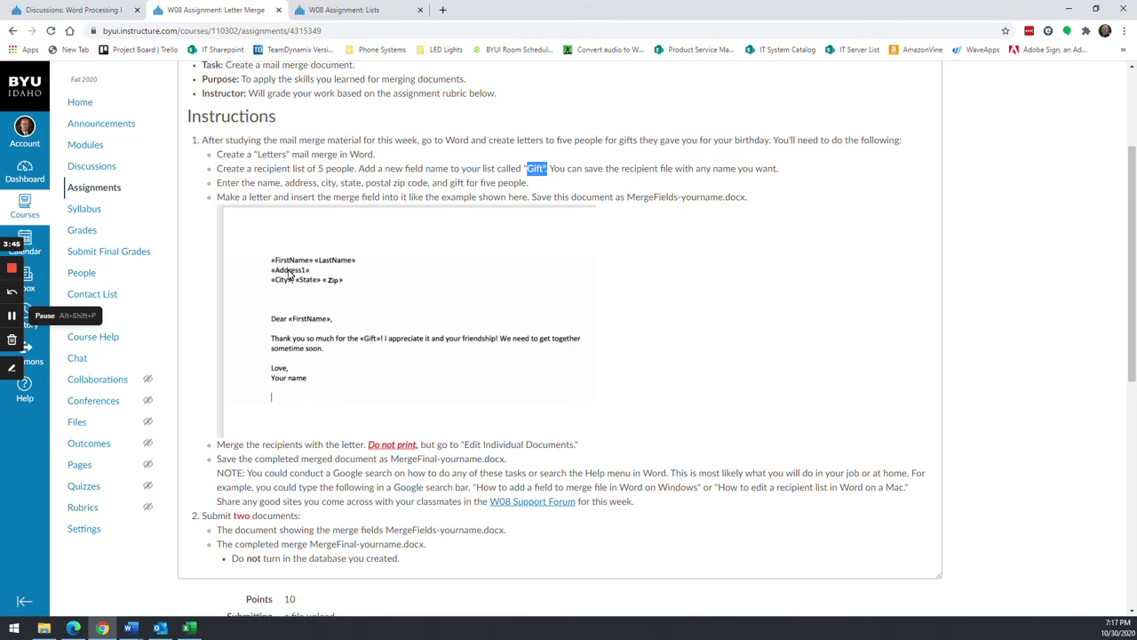
key("alt+Tab")
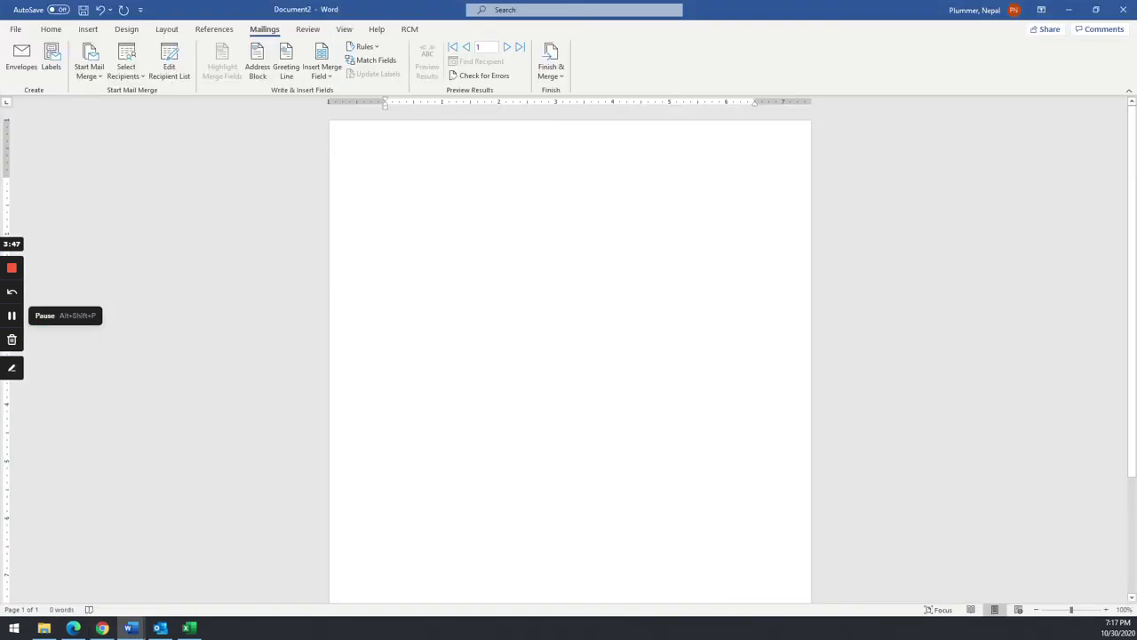
left_click(324, 78)
left_click(420, 171)
left_click(258, 75)
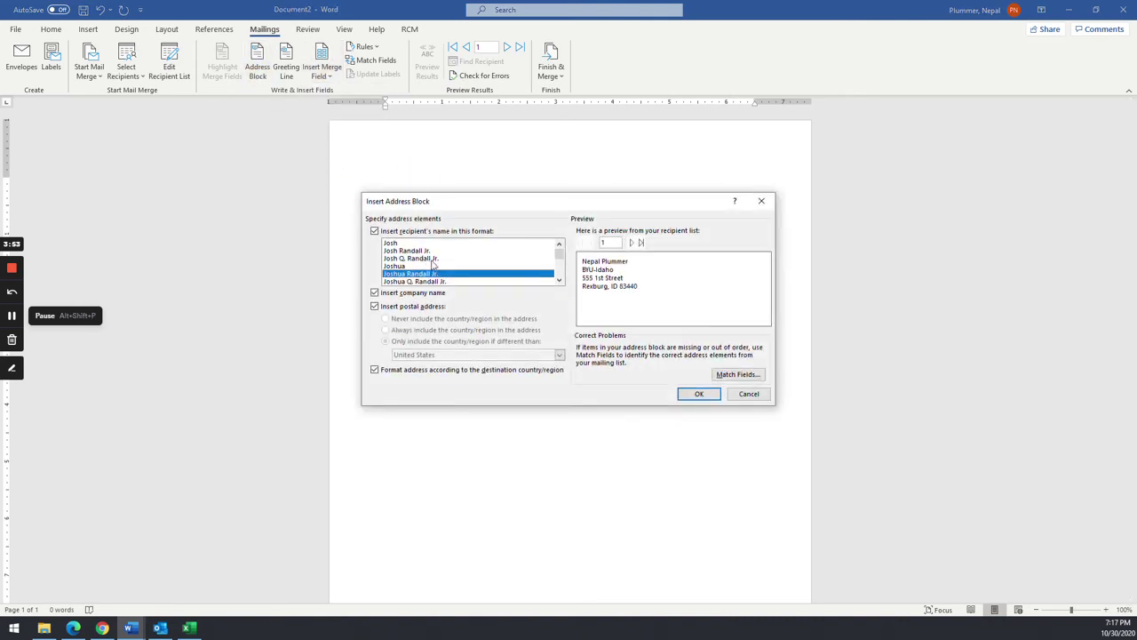
left_click(689, 394)
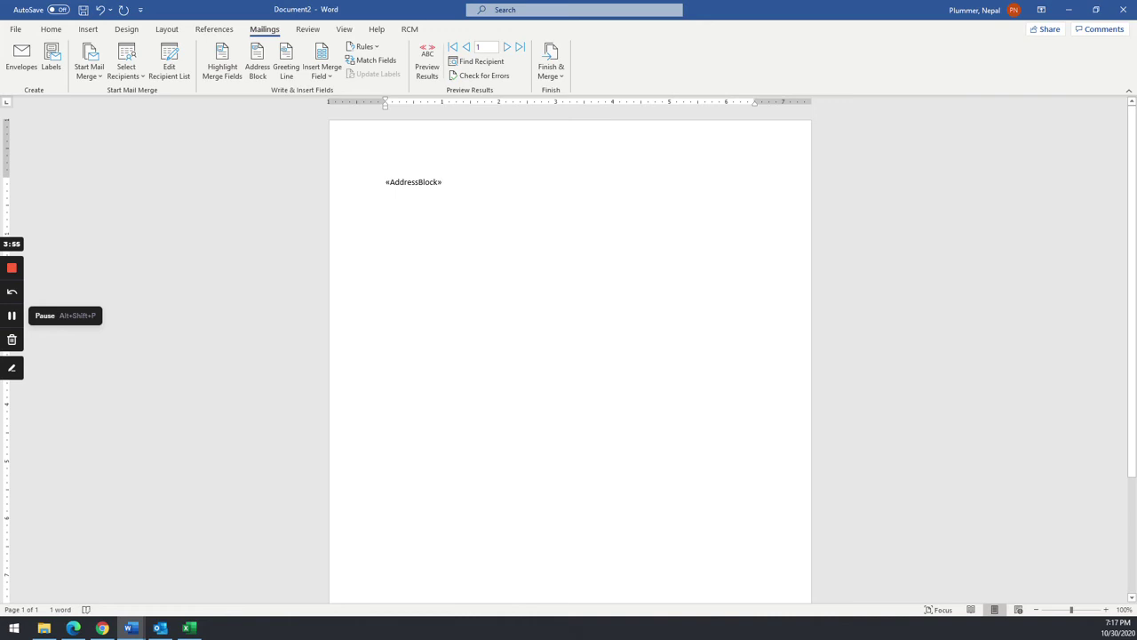
left_click(427, 67)
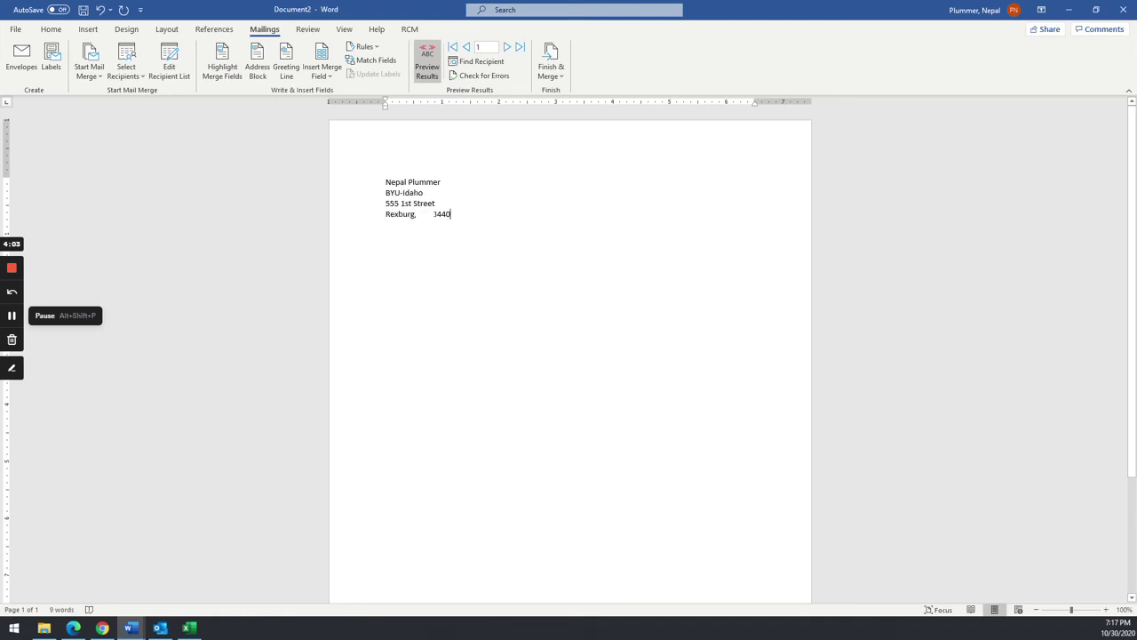
key("alt+Tab")
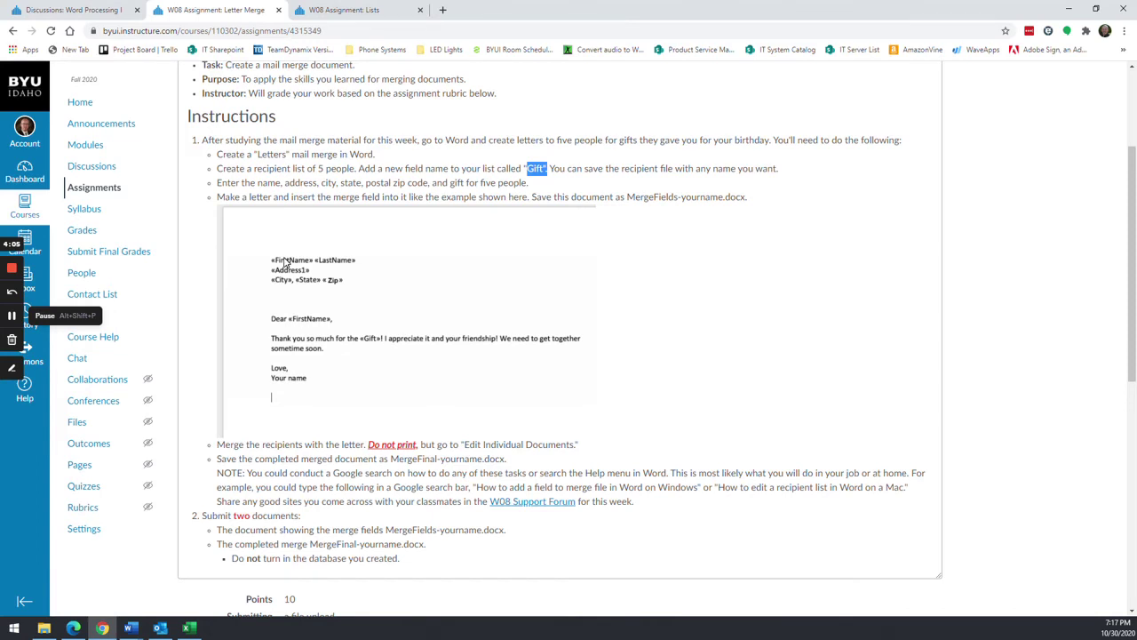
key("alt+Tab")
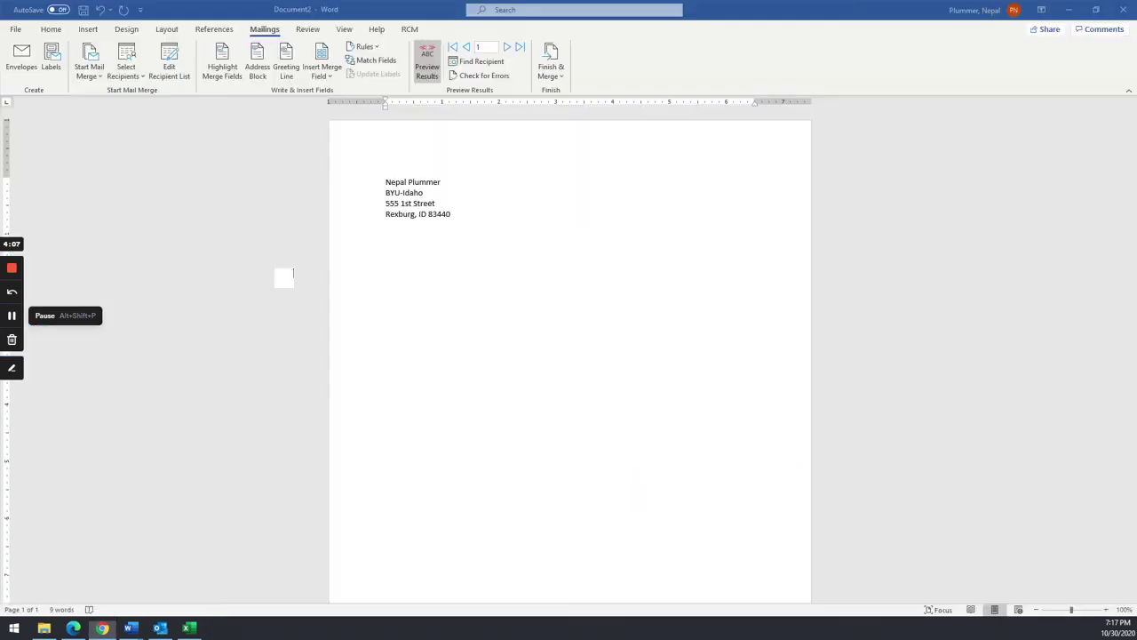
key("ctrl+z")
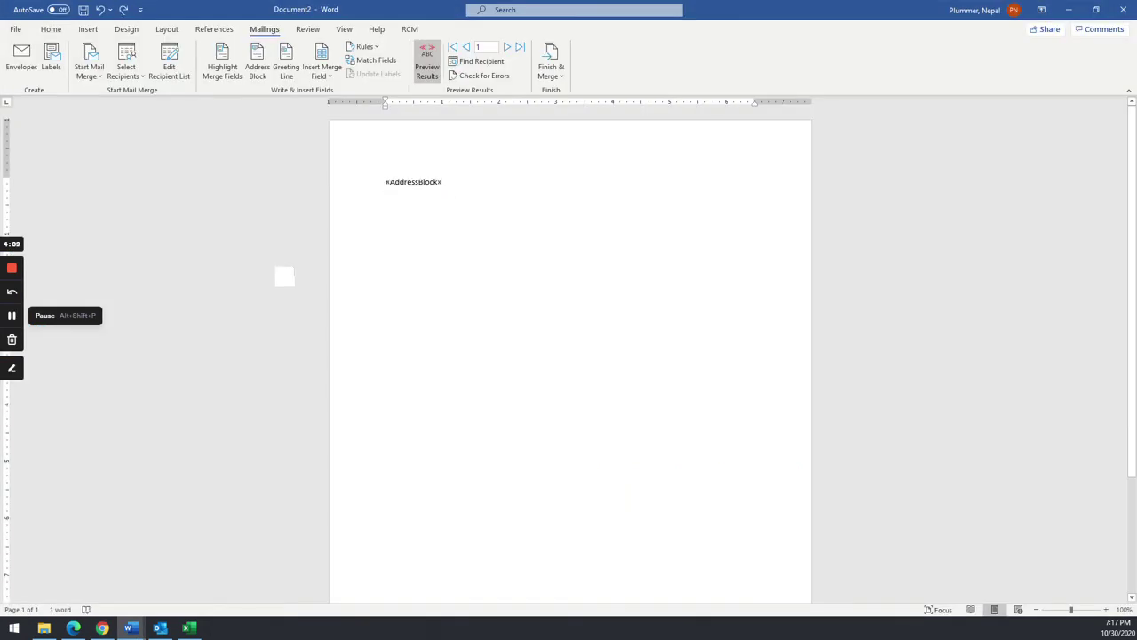
key("ctrl+z")
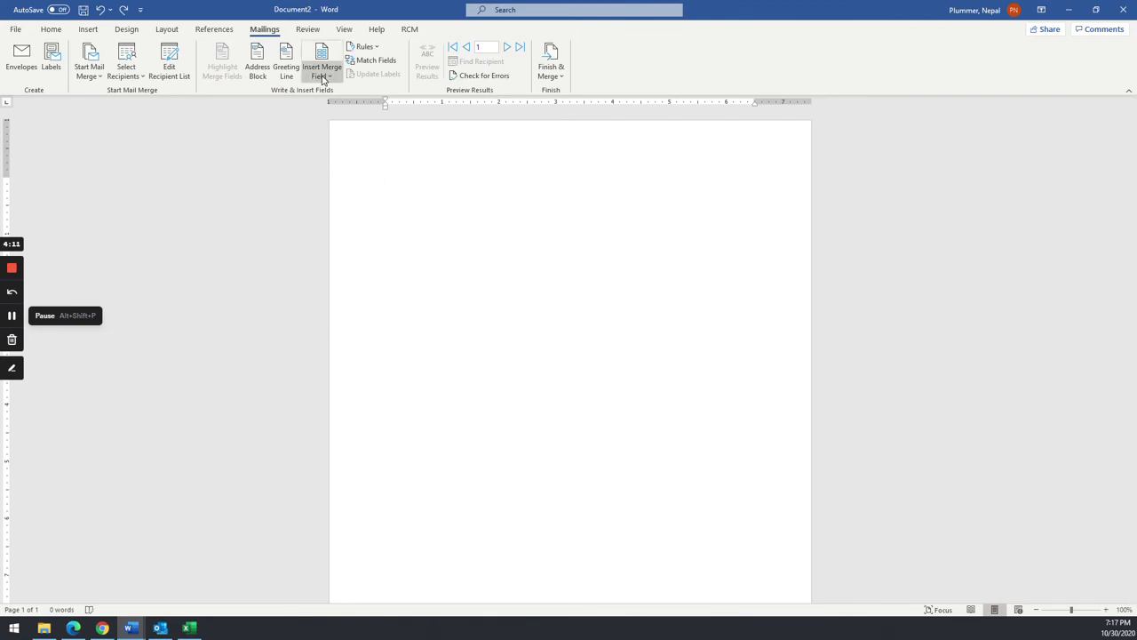
- Insert the First_Name, Last_Name and Address_Line_1 merge fields with preview turned off
left_click(320, 75)
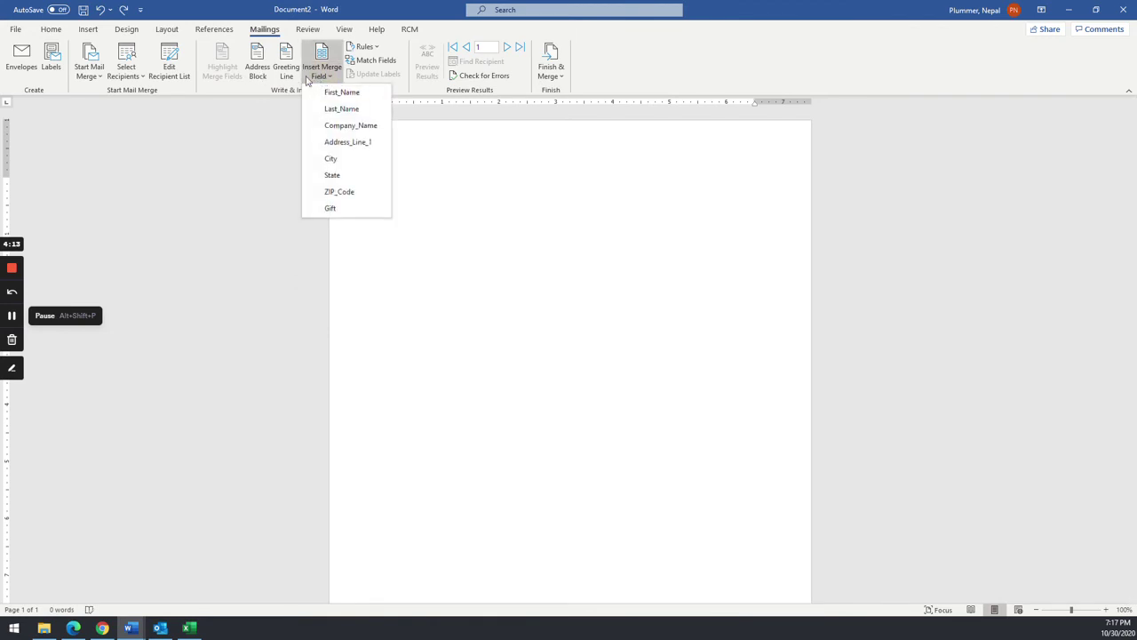
left_click(339, 93)
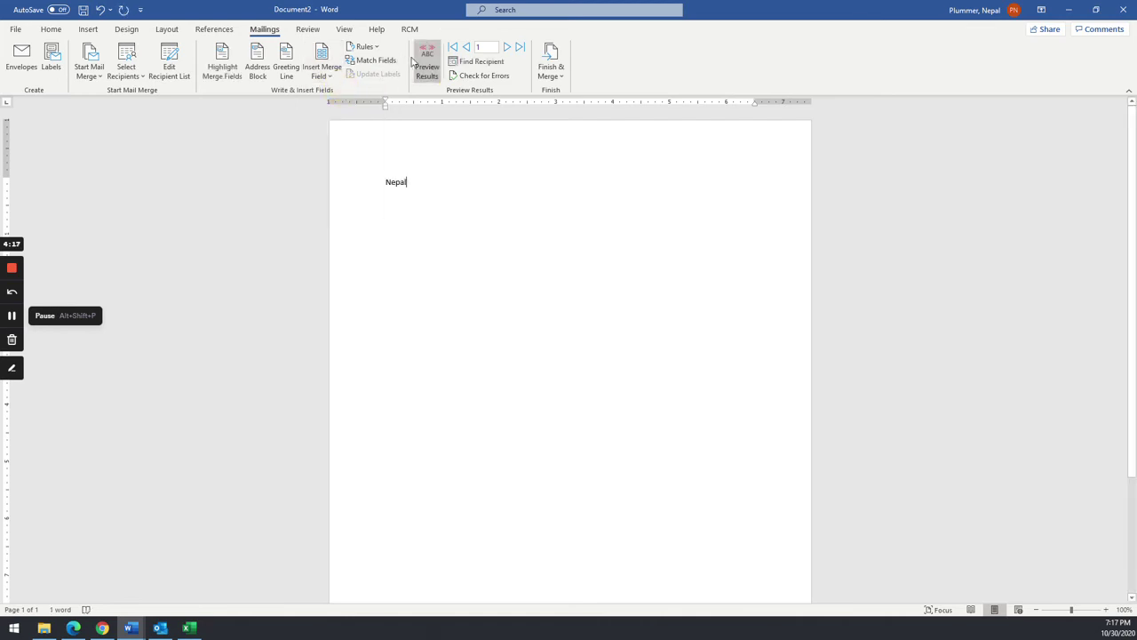
left_click(426, 64)
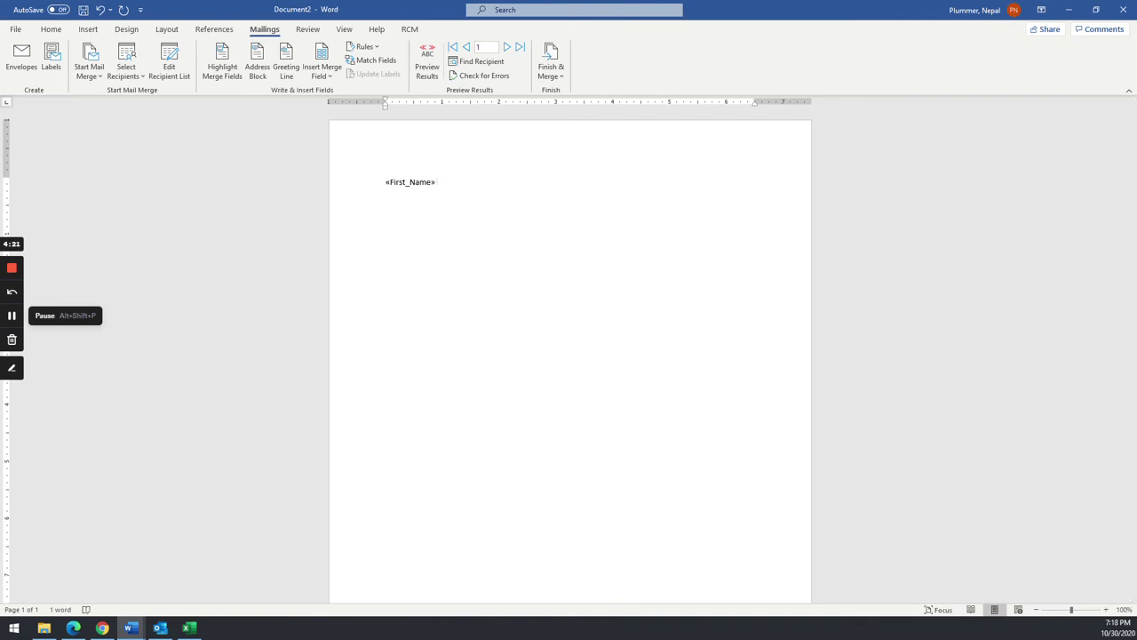
left_click(325, 77)
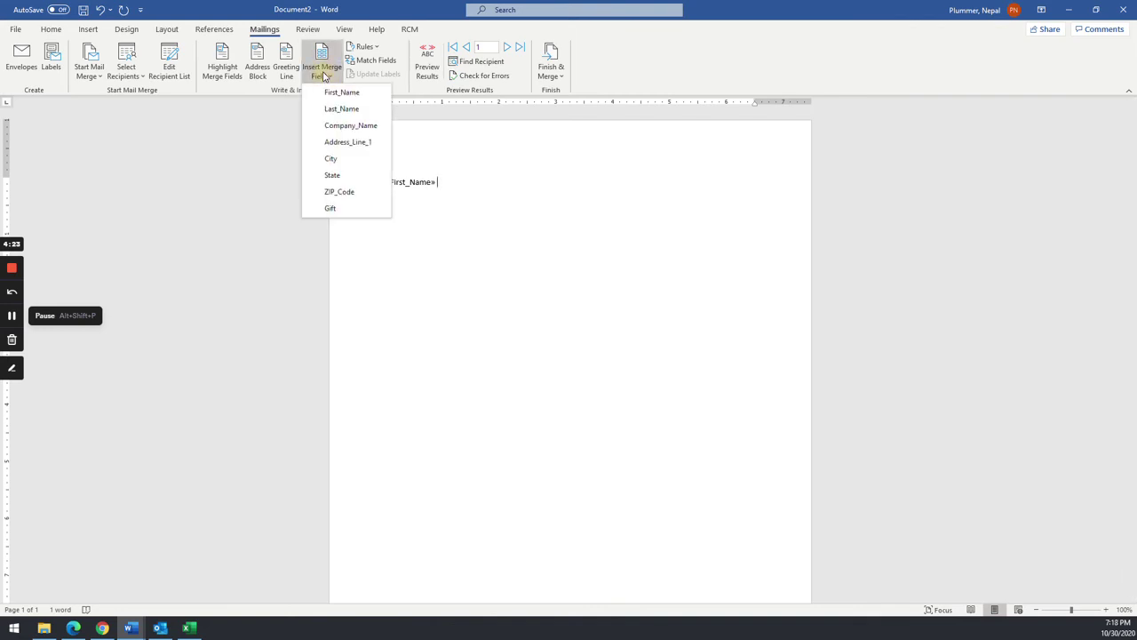
left_click(347, 110)
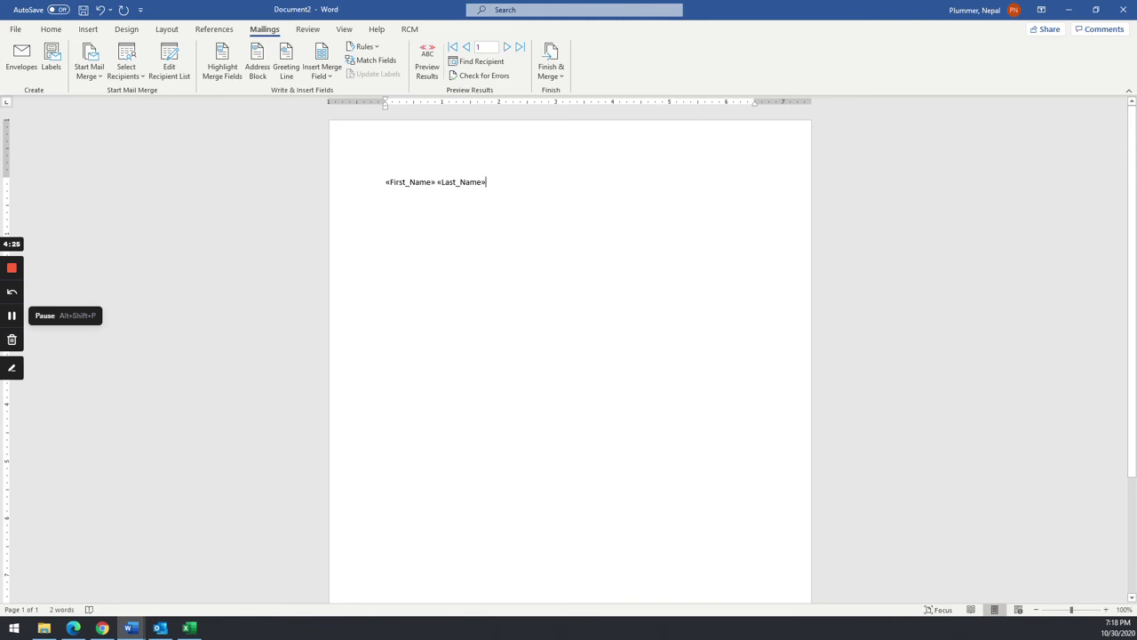
left_click(322, 76)
left_click(336, 143)
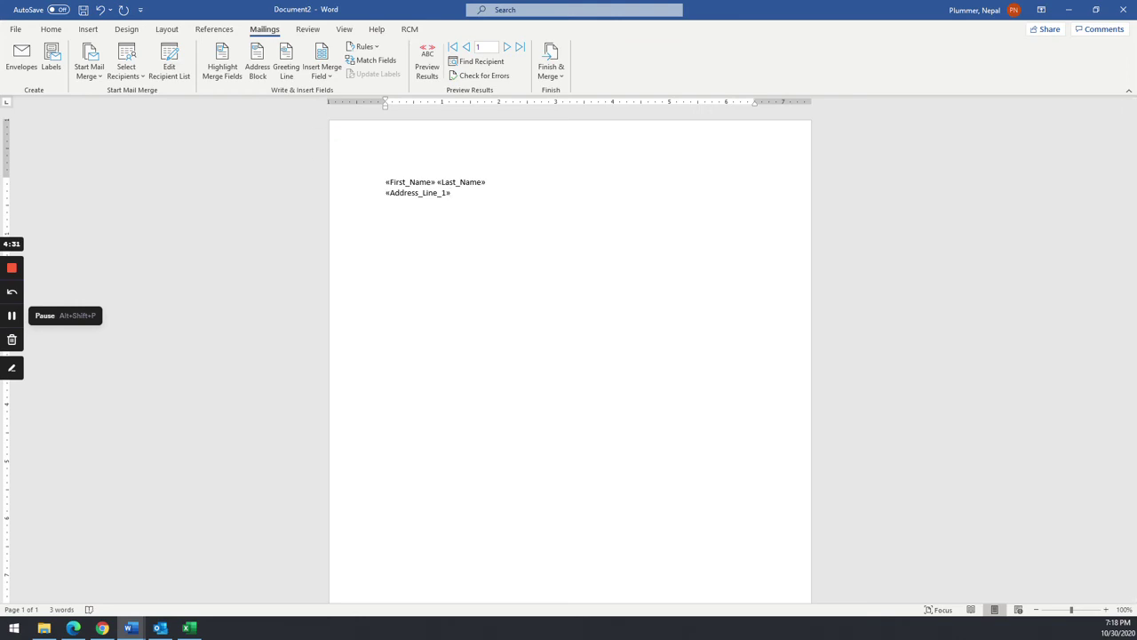
- Add a 'City, State ZIP_Code' line of merge fields, then type 'Dear' on a new line
left_click(320, 73)
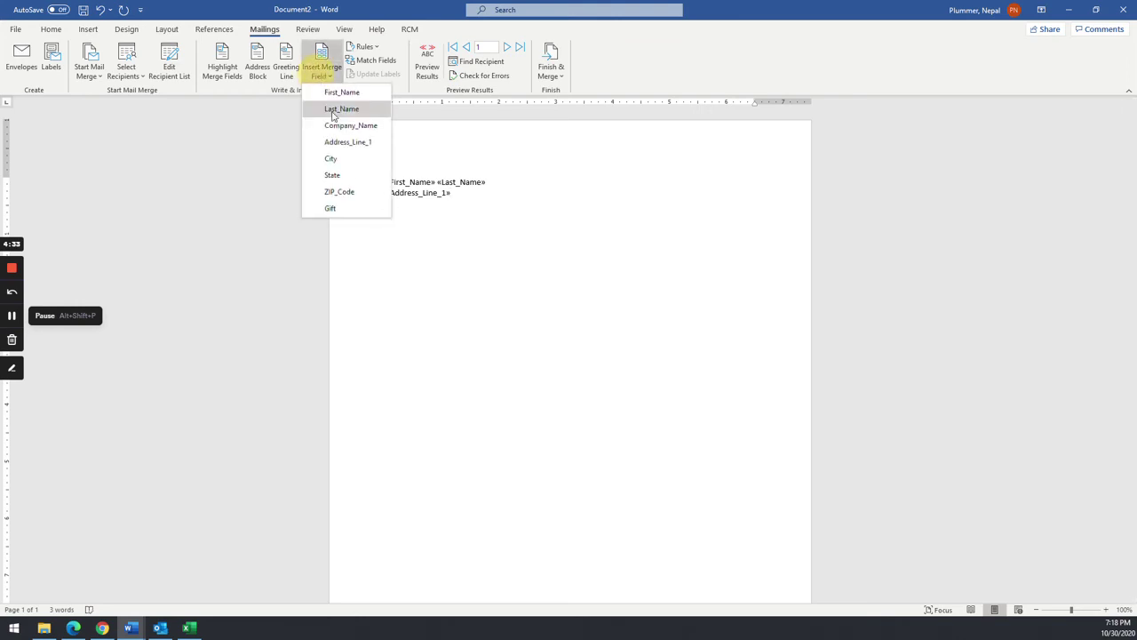
left_click(333, 157)
type(",")
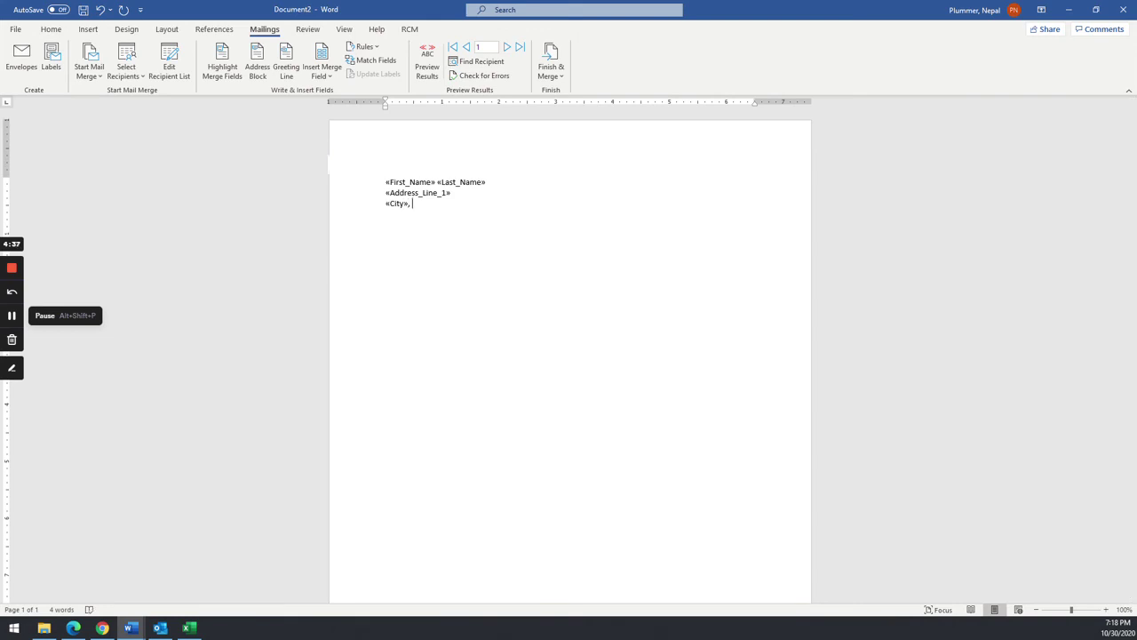
left_click(320, 71)
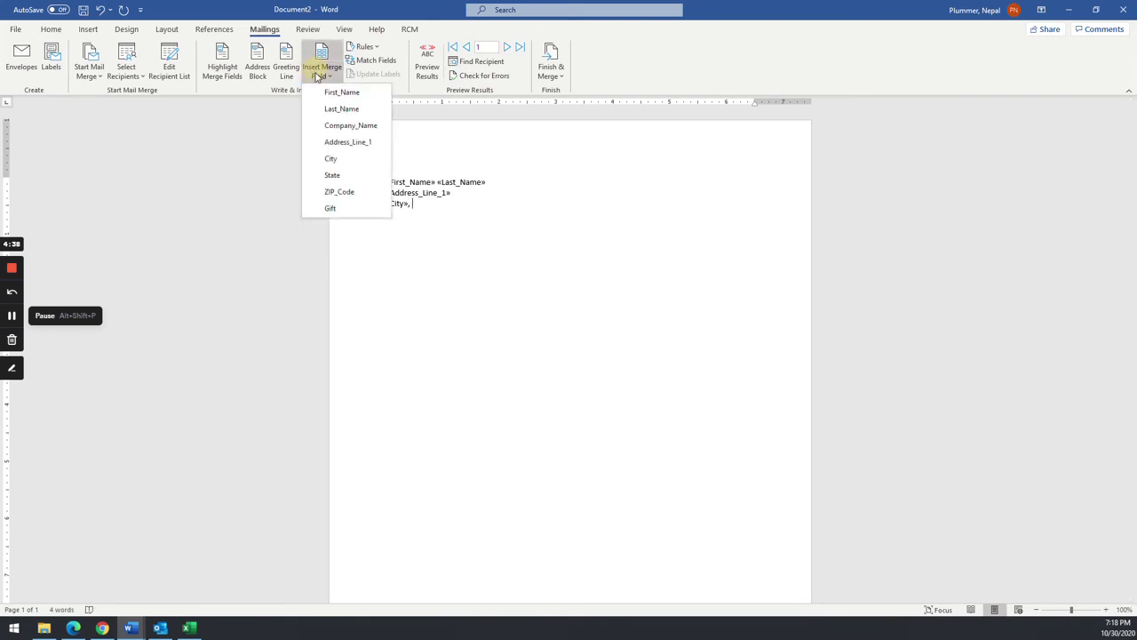
left_click(332, 175)
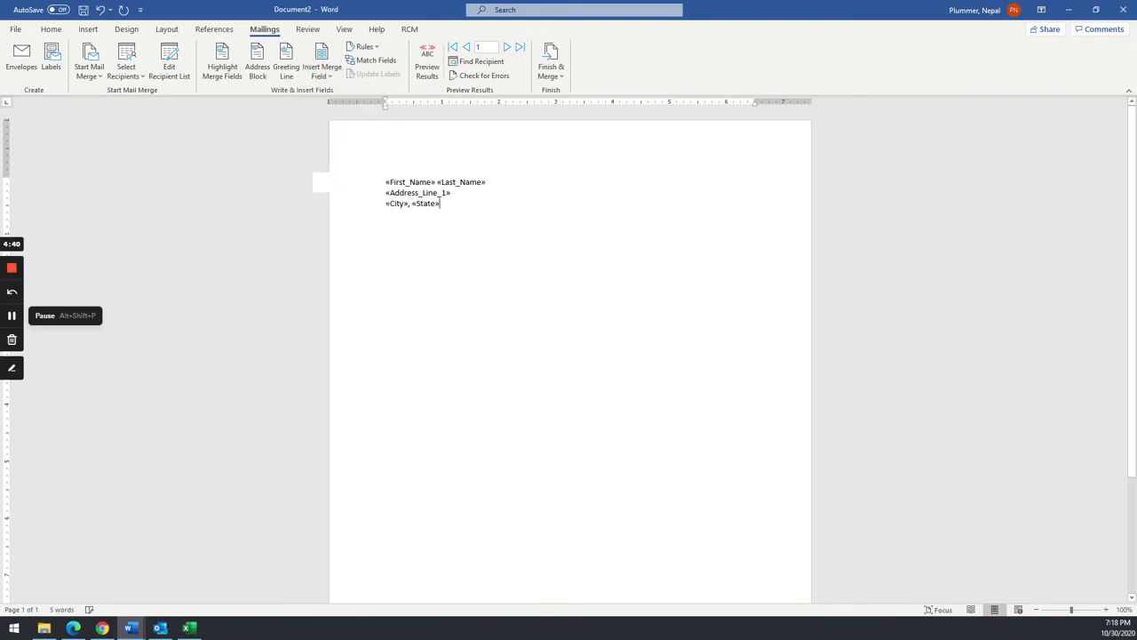
left_click(321, 69)
left_click(337, 192)
key("Return")
key("alt+Tab")
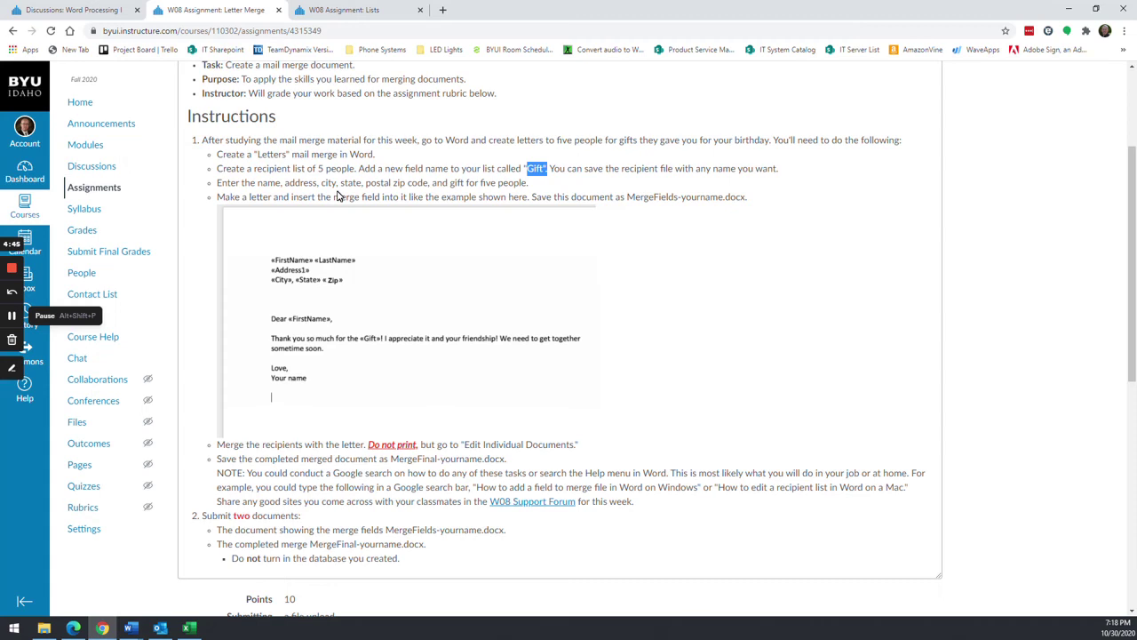
key("alt+Tab")
key("Return")
type("Dear")
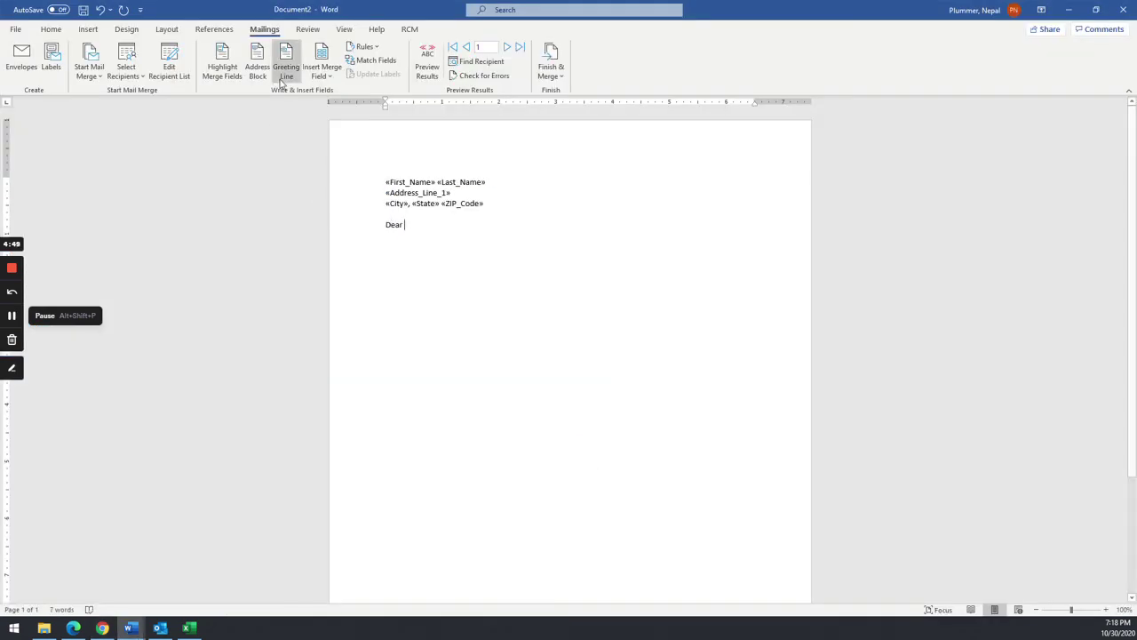
- Complete the greeting as 'Dear First_Name,' with an extra blank line above it
left_click(321, 71)
left_click(339, 92)
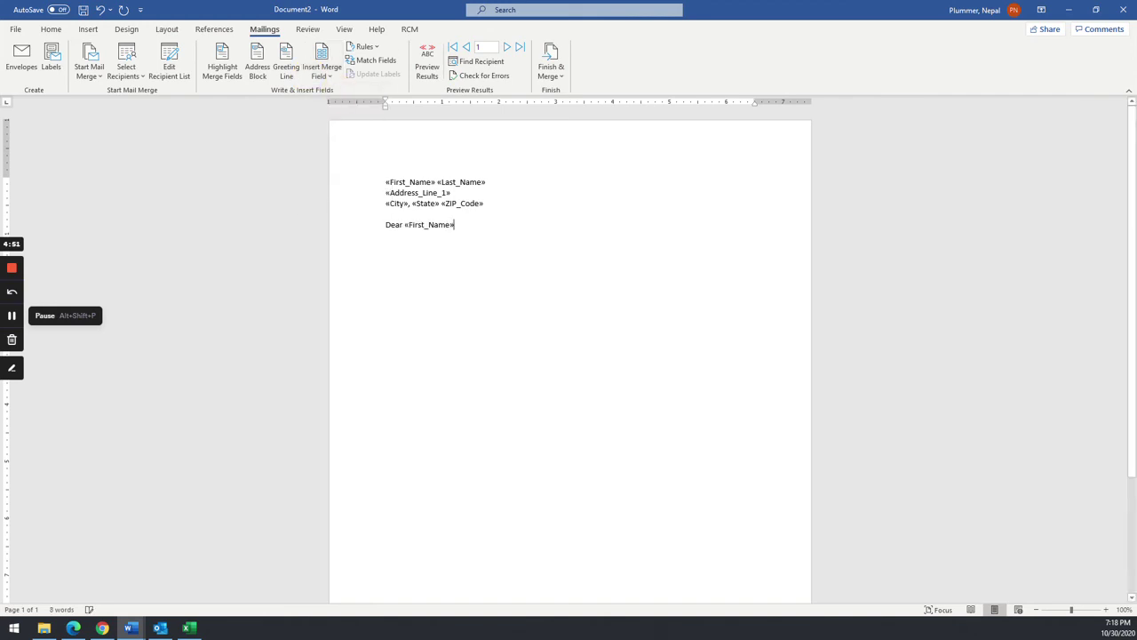
type(",")
key("Up")
key("Return")
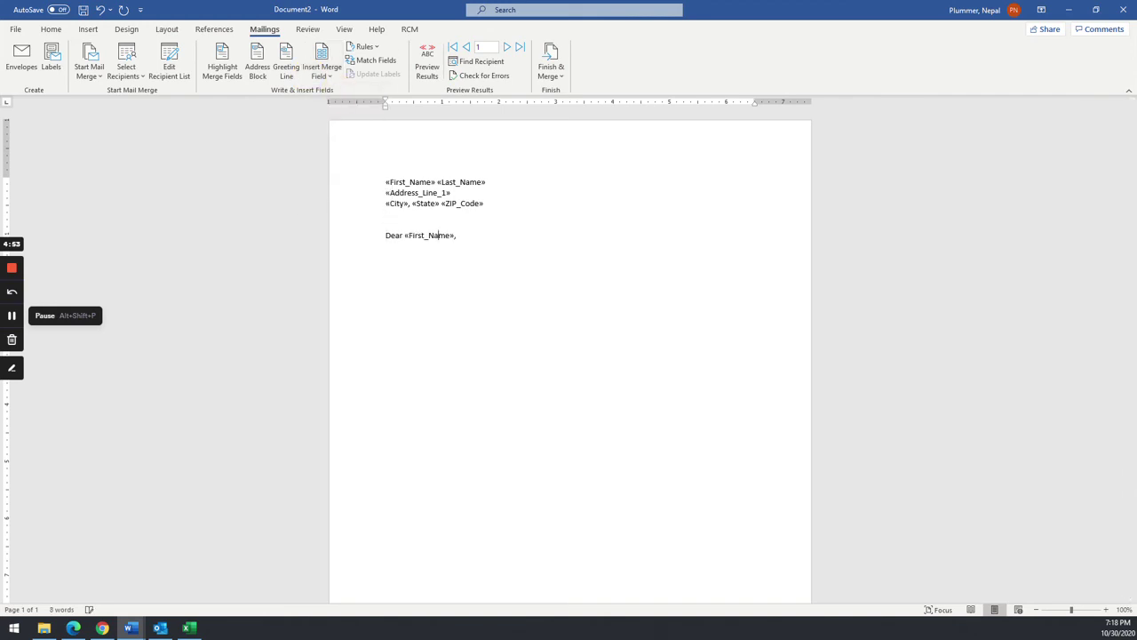
key("alt+Tab")
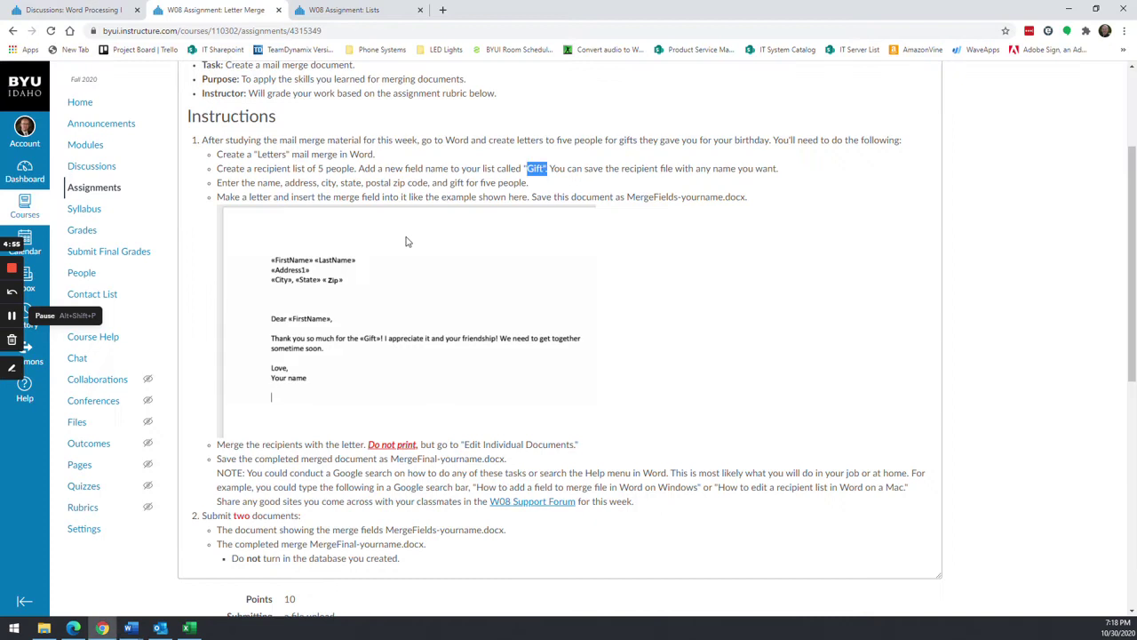
key("alt+Tab")
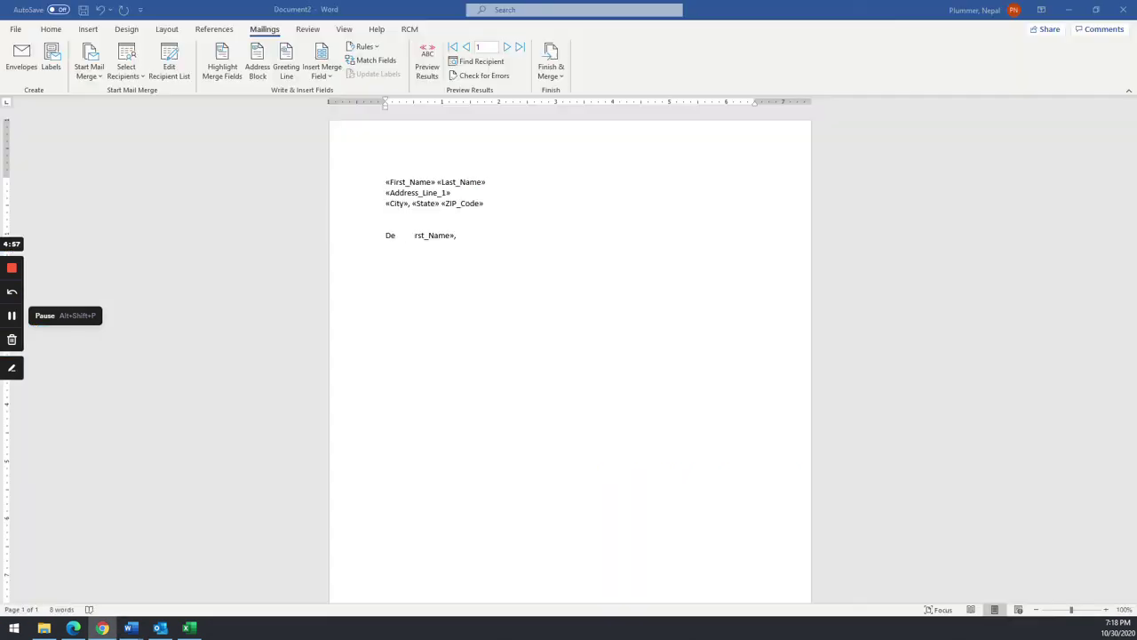
key("Down")
key("Down")
- Write 'Thank you so much for the Gift!' with filler text and a signature line, then preview results
type("Thank you so much for the")
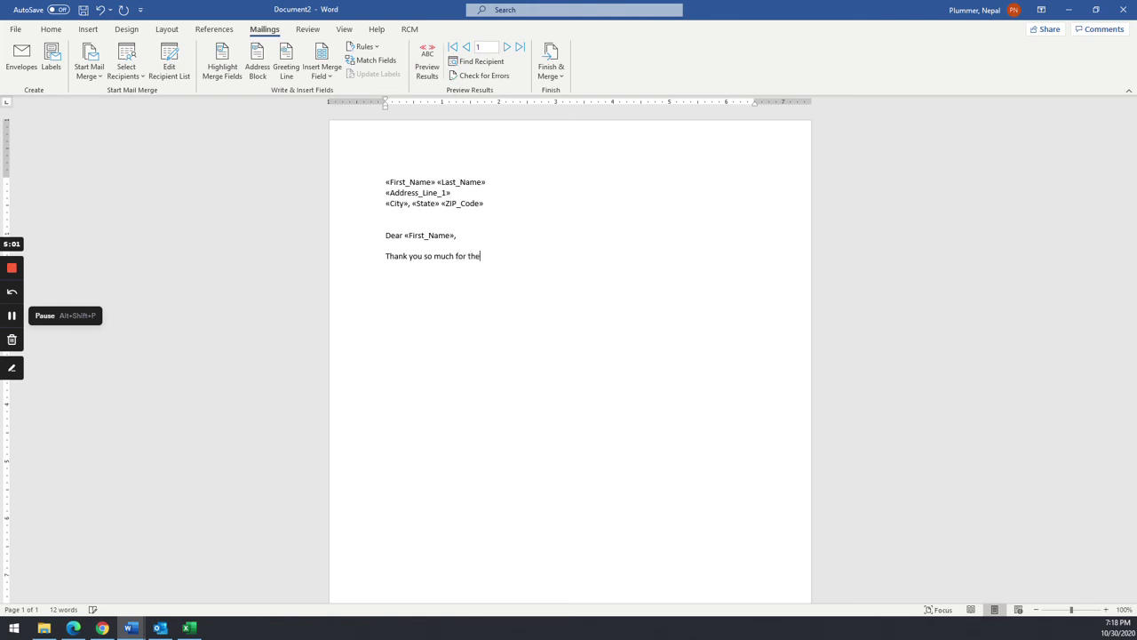
key("alt+Tab")
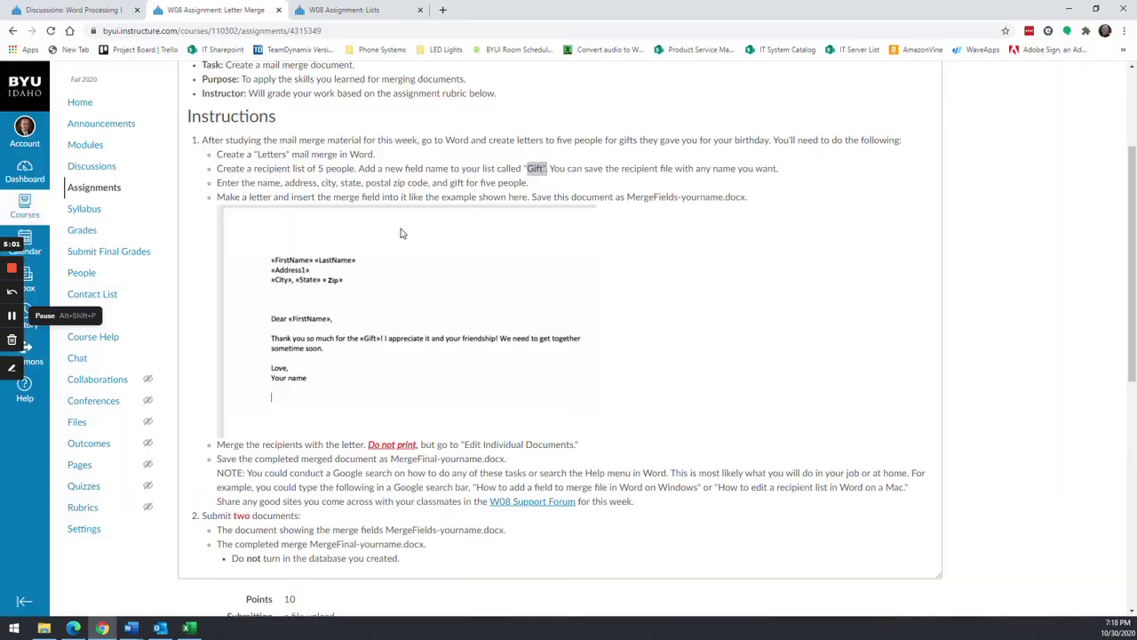
key("alt+Tab")
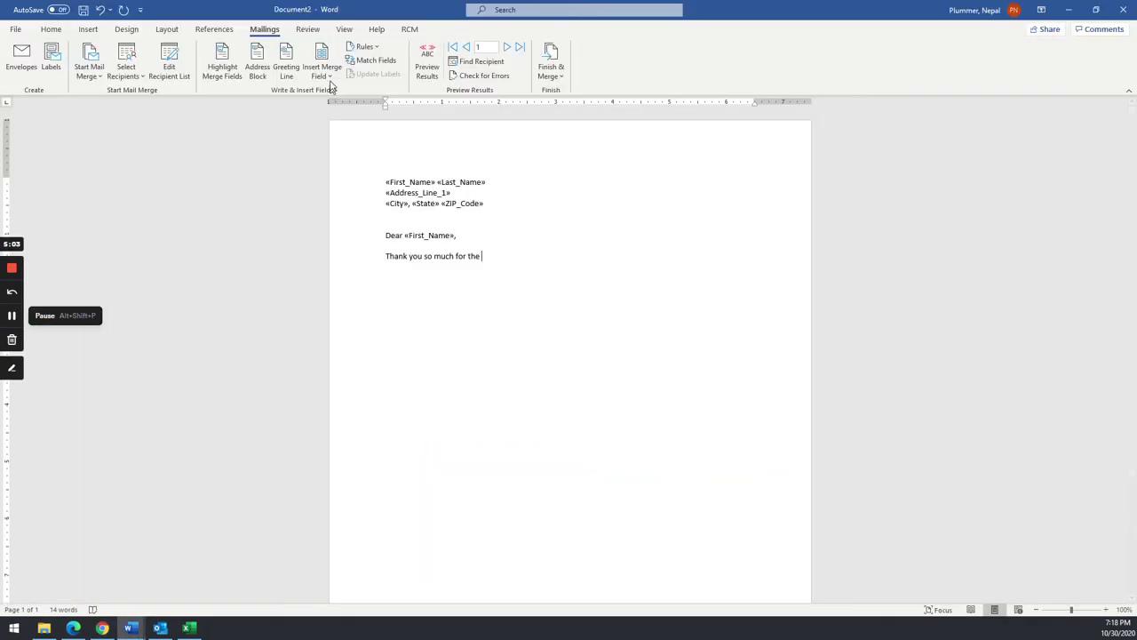
left_click(321, 71)
left_click(329, 209)
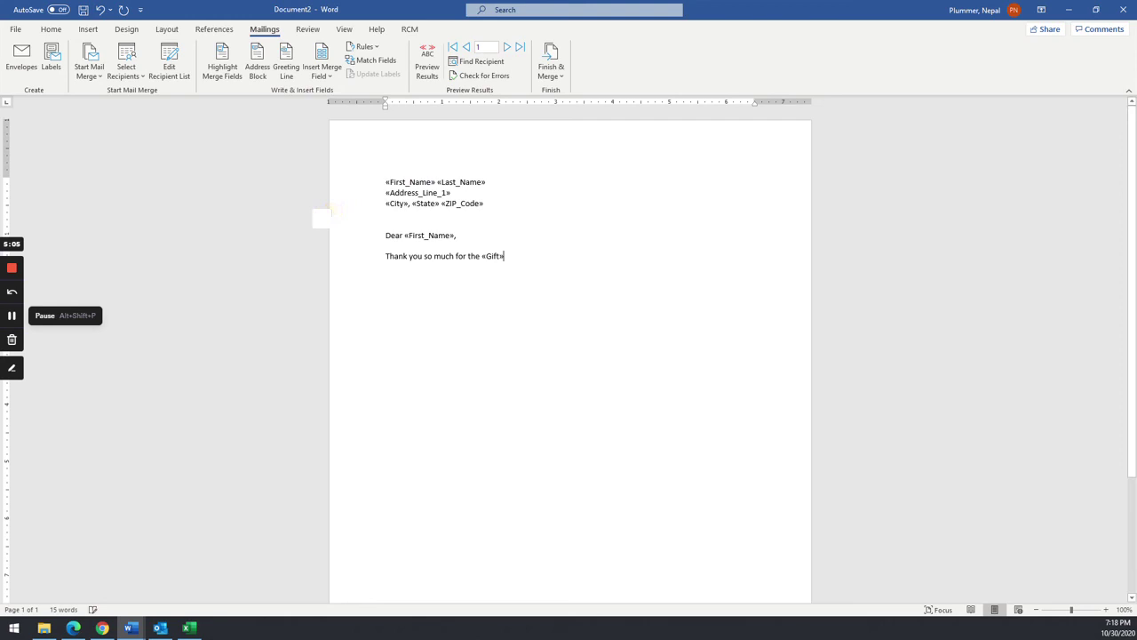
key("alt+Tab")
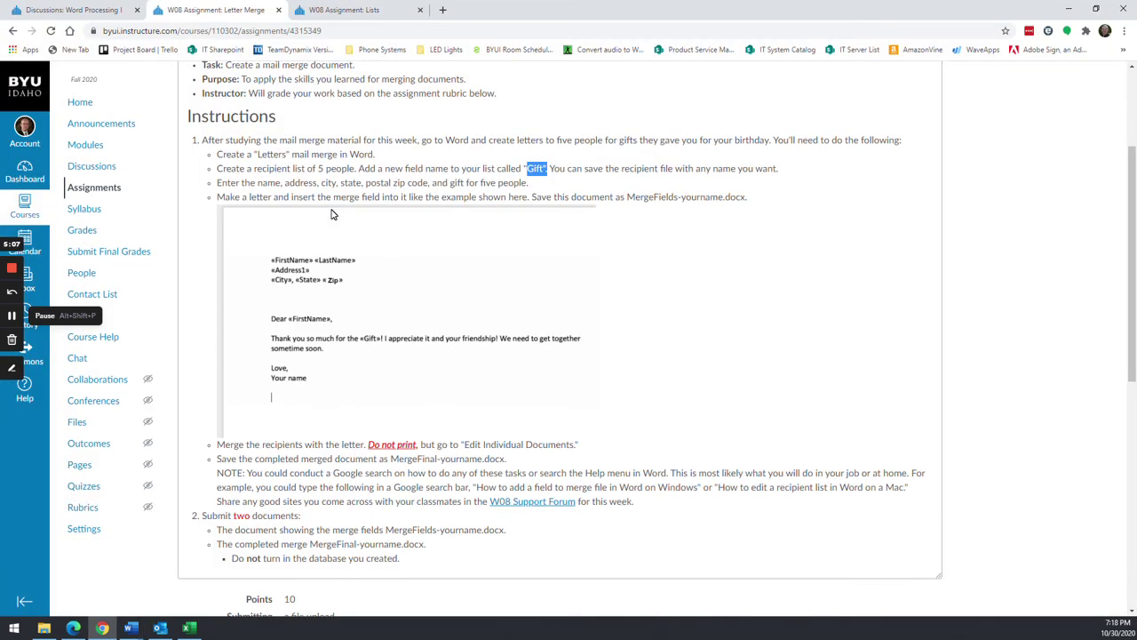
key("alt+Tab")
type("! bl")
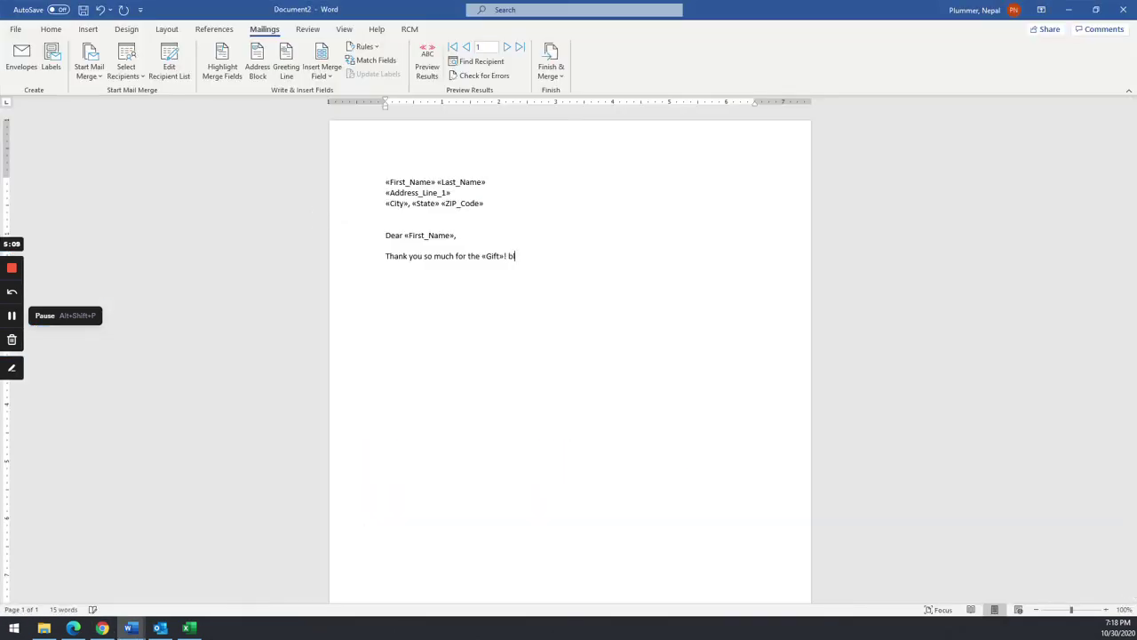
type("alvablakbljababnalbablab")
key("Return")
type("Nepal")
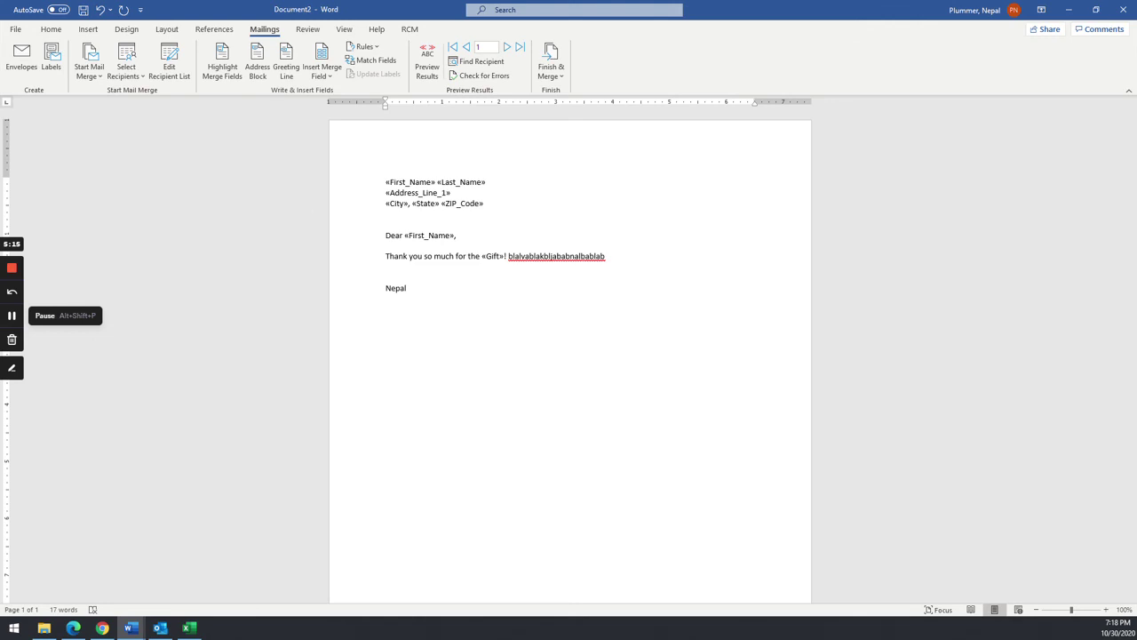
key("alt+Tab")
key("alt+Tab")
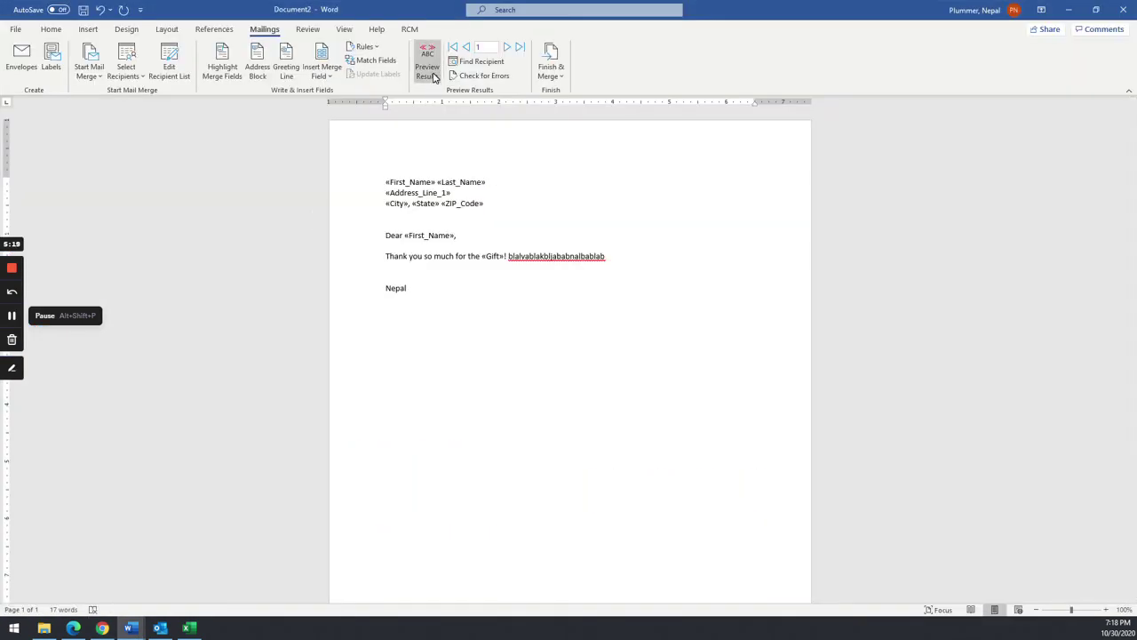
left_click(432, 78)
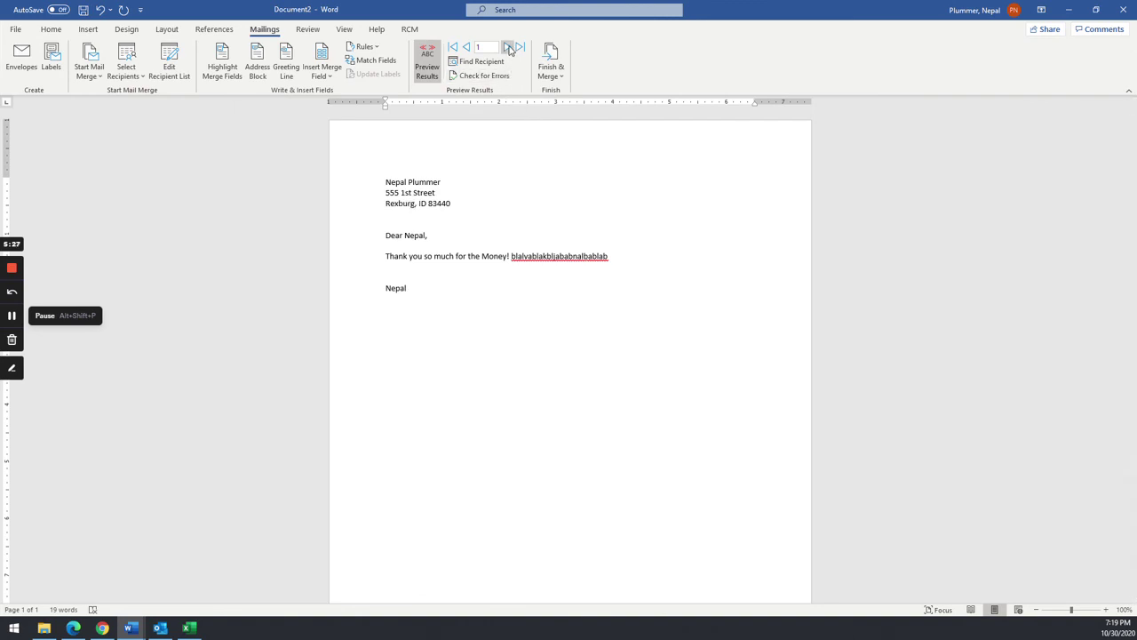
- Step from recipient 2 (Stuffed Bunny) to recipient 3 (Tickle Me Elmo) in the merge preview
left_click(506, 47)
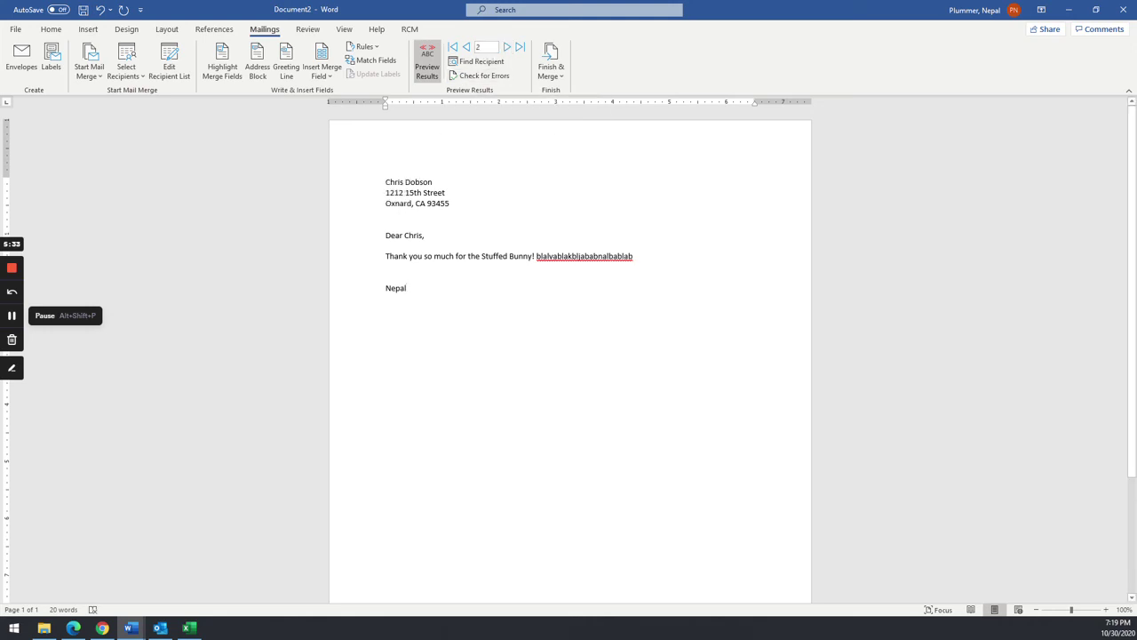
left_click_drag(482, 256, 532, 256)
left_click(509, 47)
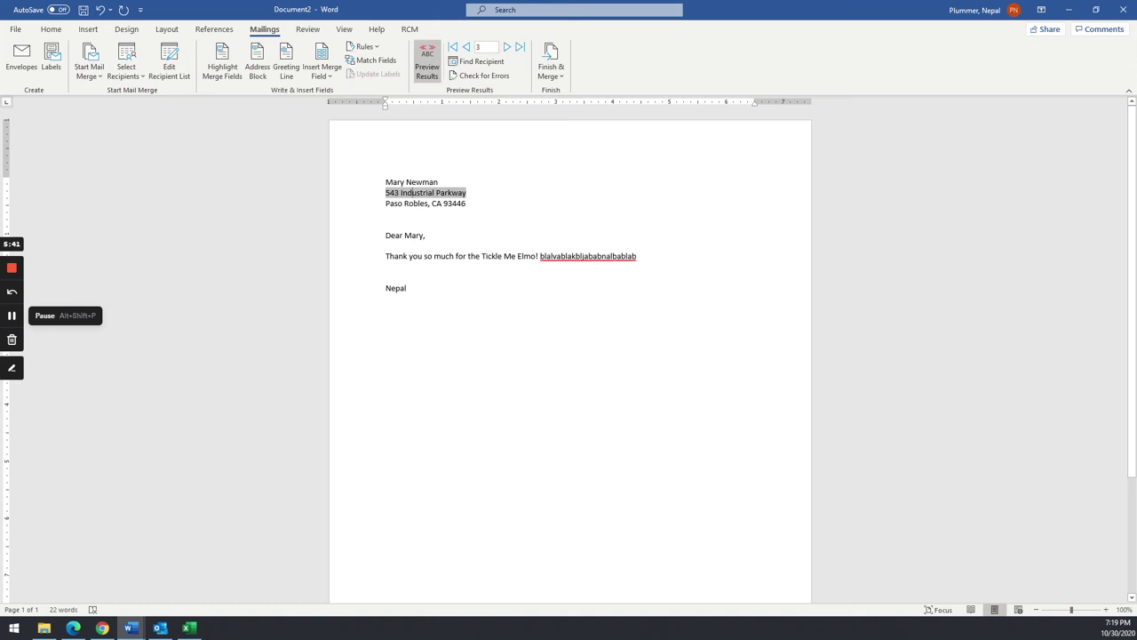
left_click(551, 71)
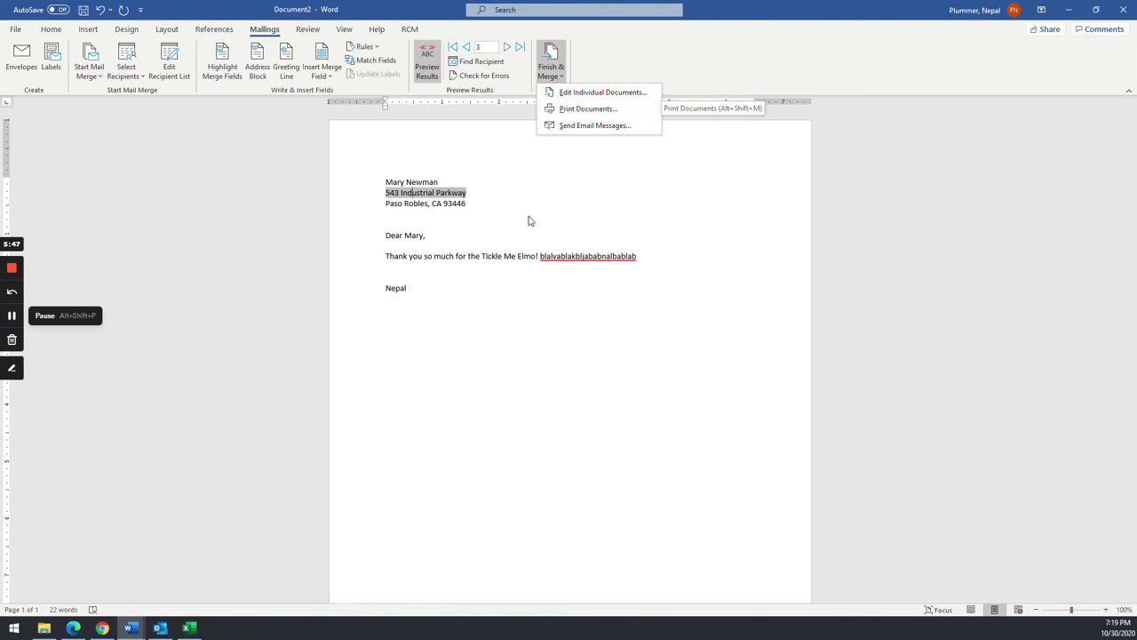
left_click(506, 238)
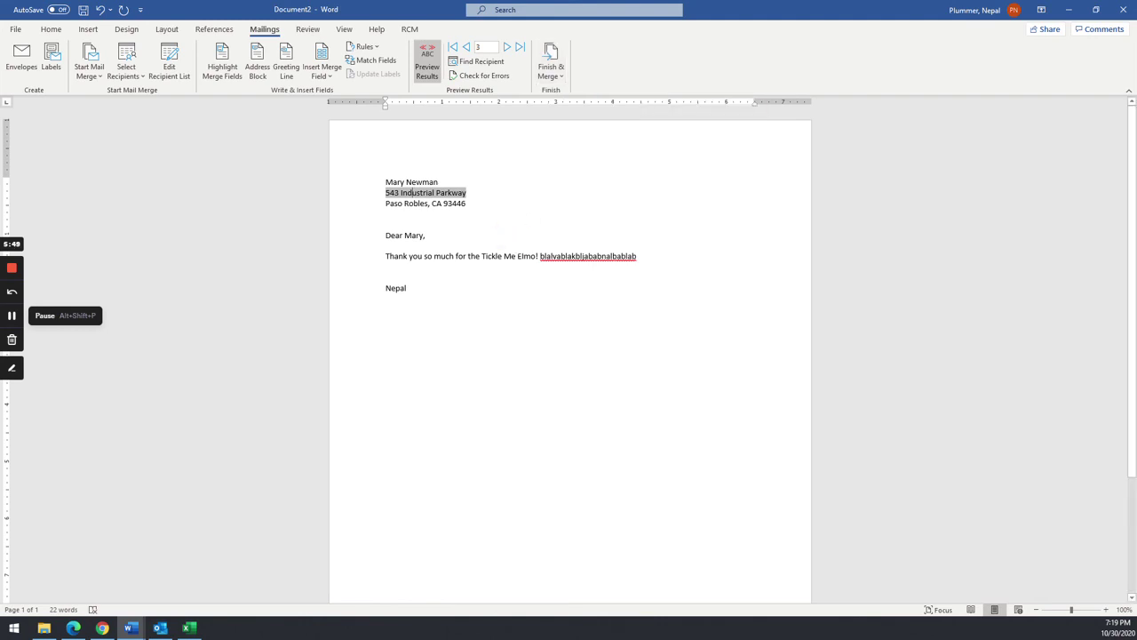